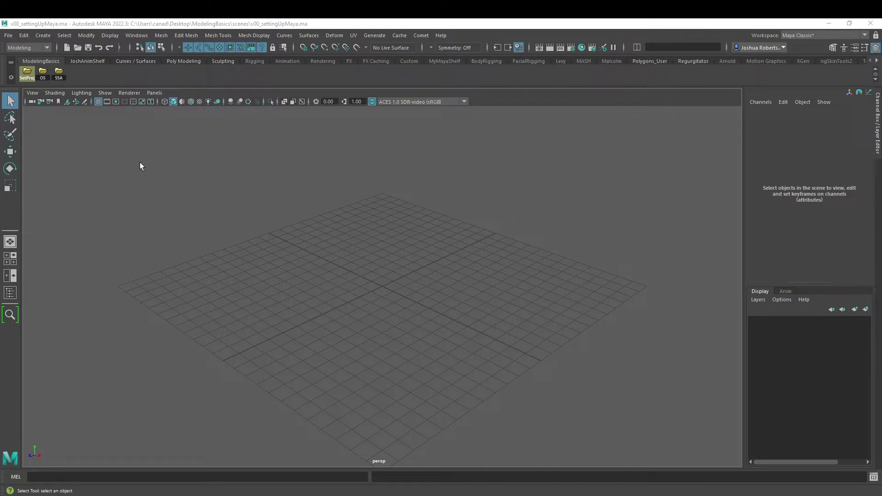
# Step: Compare the contents of the Poly Modeling shelf with those of the custom ModelingBasics shelf
pyautogui.click(177, 62)
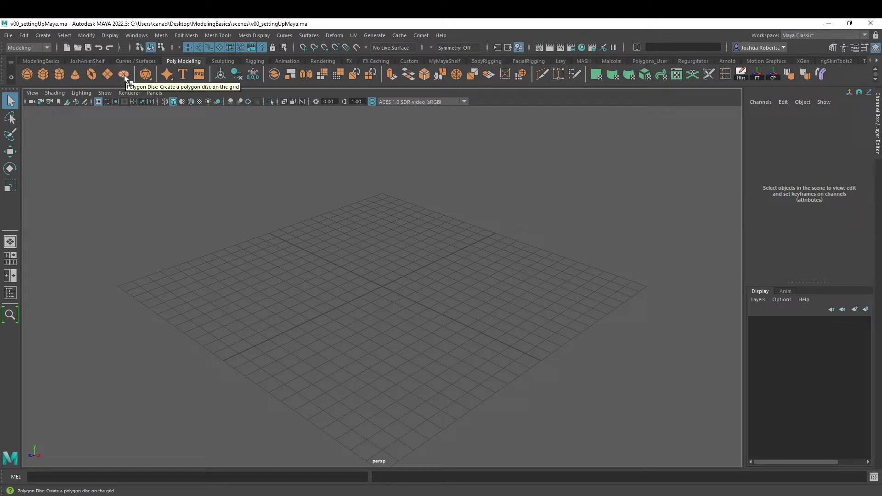
pyautogui.click(40, 60)
pyautogui.click(199, 61)
pyautogui.click(43, 61)
pyautogui.click(171, 60)
pyautogui.click(41, 60)
pyautogui.click(191, 60)
pyautogui.click(48, 61)
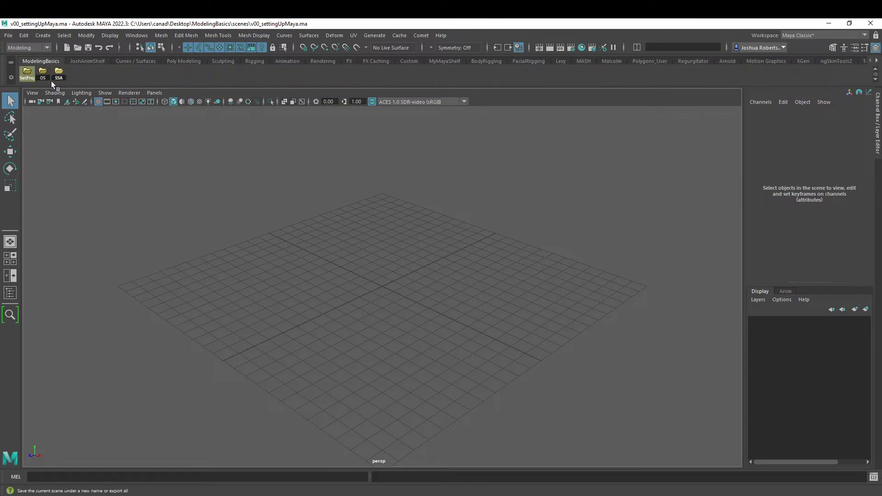
# Step: Detach the Polygon Primitives list as a floating window and add Cube, Cylinder and Pipe to the ModelingBasics shelf
pyautogui.click(45, 35)
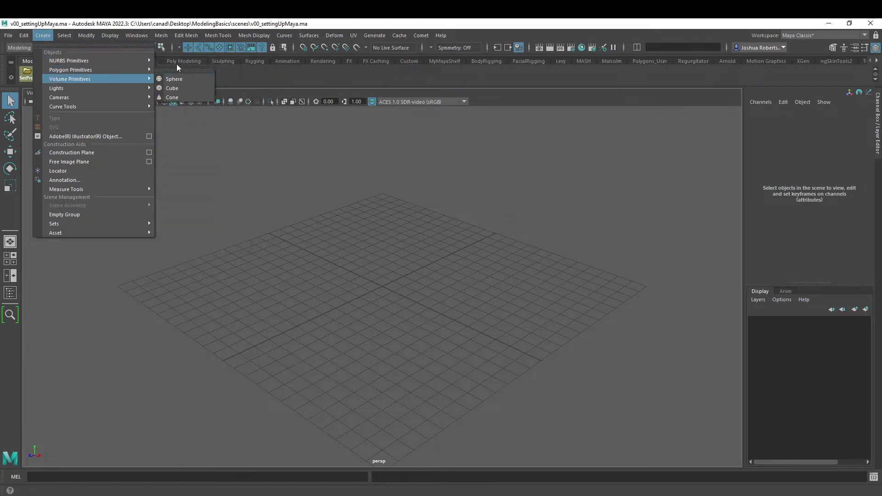
pyautogui.moveTo(131, 70)
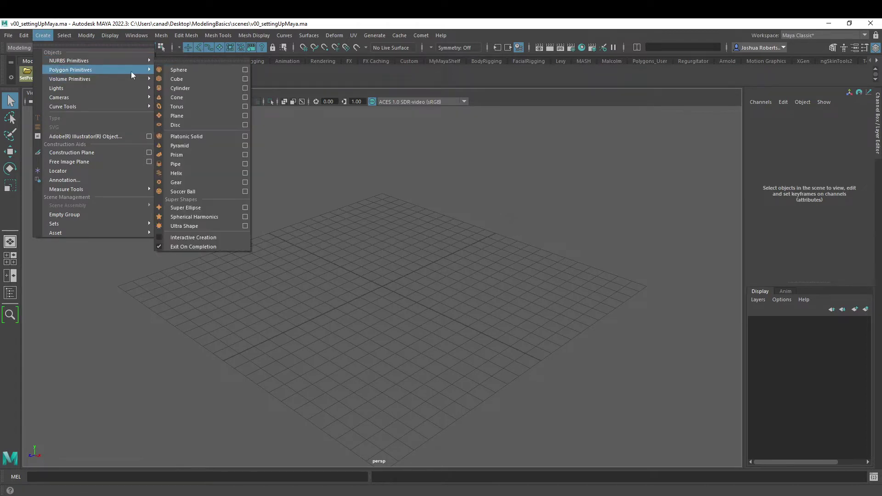
pyautogui.click(180, 61)
pyautogui.moveTo(186, 49); pyautogui.dragTo(126, 124)
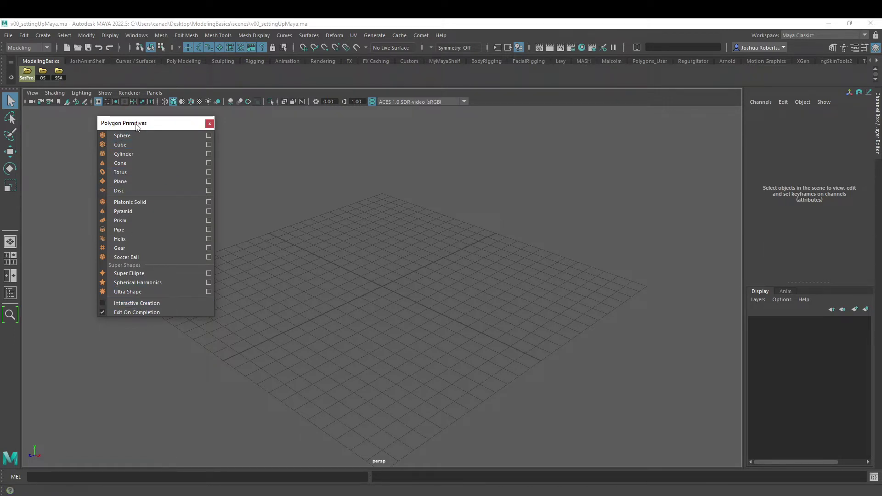
pyautogui.moveTo(137, 127); pyautogui.dragTo(183, 137)
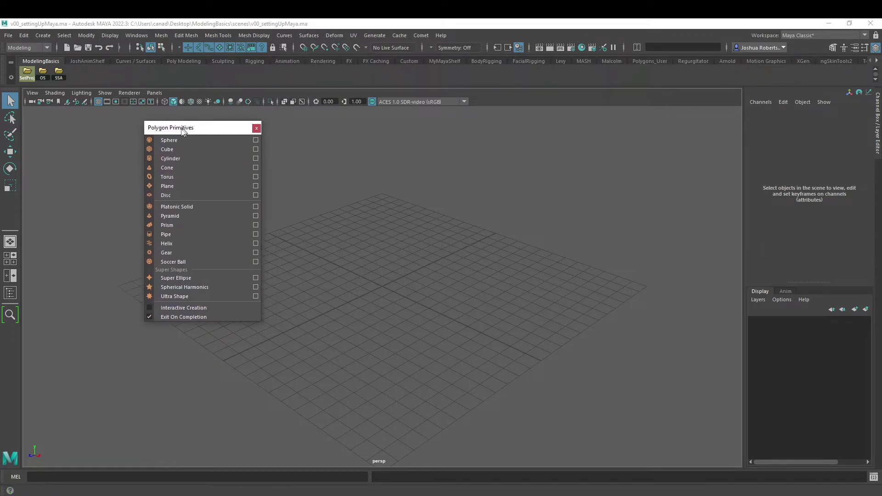
pyautogui.keyDown('ctrl'); pyautogui.keyDown('shift'); pyautogui.click(167, 154); pyautogui.keyUp('shift'); pyautogui.keyUp('ctrl')
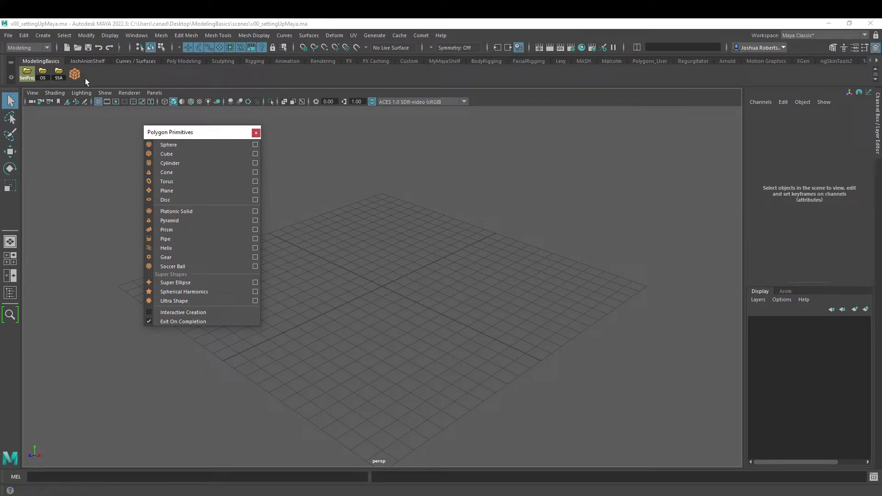
pyautogui.keyDown('ctrl'); pyautogui.keyDown('shift'); pyautogui.click(172, 161); pyautogui.keyUp('shift'); pyautogui.keyUp('ctrl')
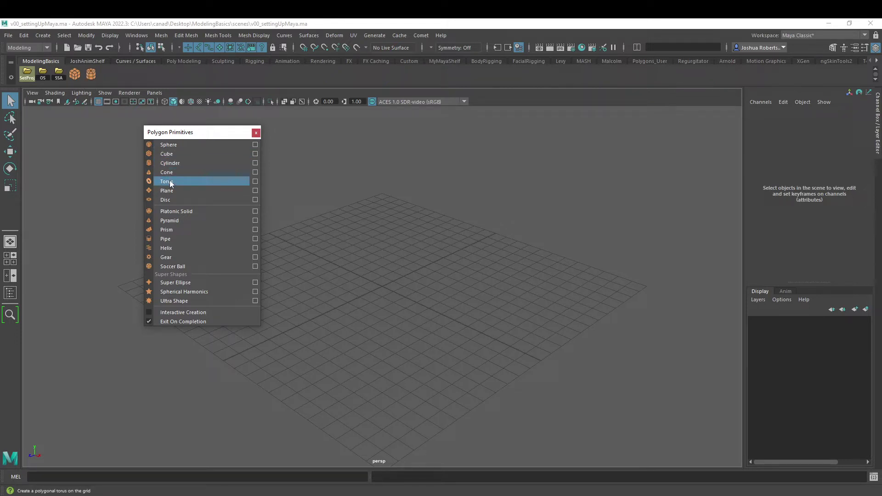
pyautogui.keyDown('ctrl'); pyautogui.keyDown('shift'); pyautogui.click(167, 239); pyautogui.keyUp('shift'); pyautogui.keyUp('ctrl')
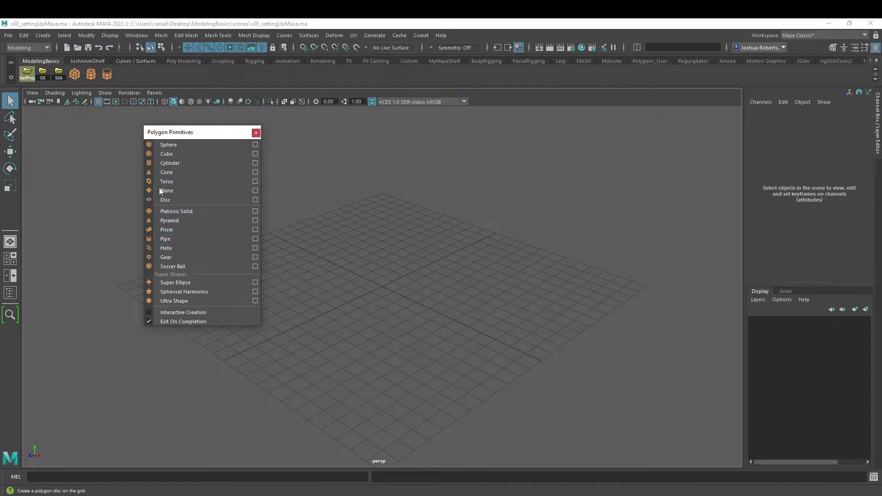
# Step: Create a test pipe from the ModelingBasics shelf and delete it from the scene
pyautogui.click(108, 74)
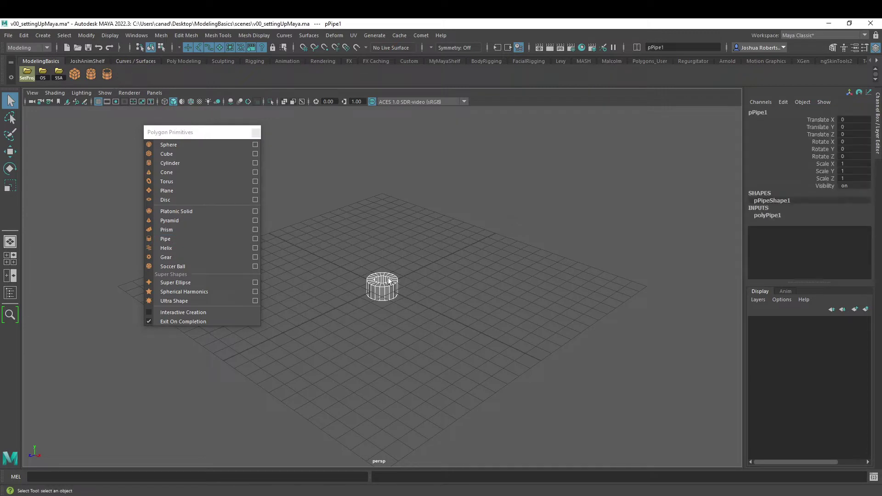
pyautogui.keyDown('alt'); pyautogui.moveTo(408, 274); pyautogui.dragTo(385, 287); pyautogui.keyUp('alt')
pyautogui.press('Delete')
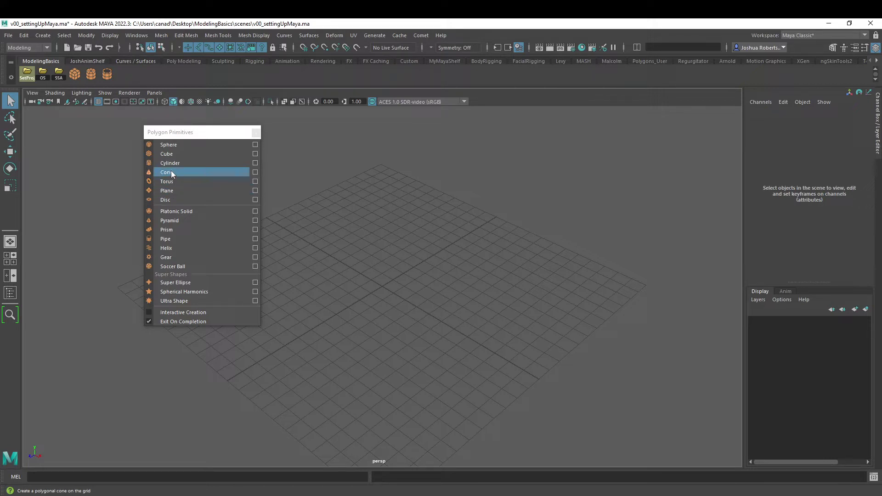
# Step: Add the Cone primitive to the ModelingBasics shelf and remove it from the shelf again
pyautogui.keyDown('ctrl'); pyautogui.keyDown('shift'); pyautogui.click(171, 172); pyautogui.keyUp('shift'); pyautogui.keyUp('ctrl')
pyautogui.rightClick(122, 74)
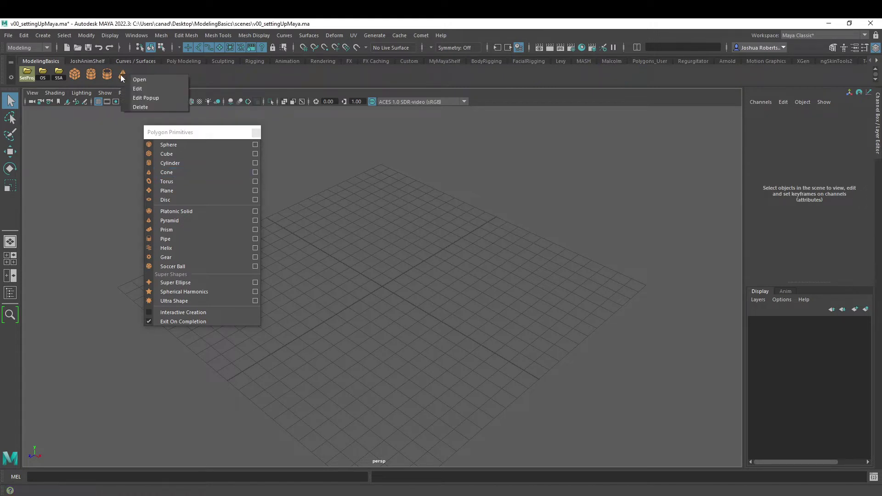
pyautogui.click(141, 107)
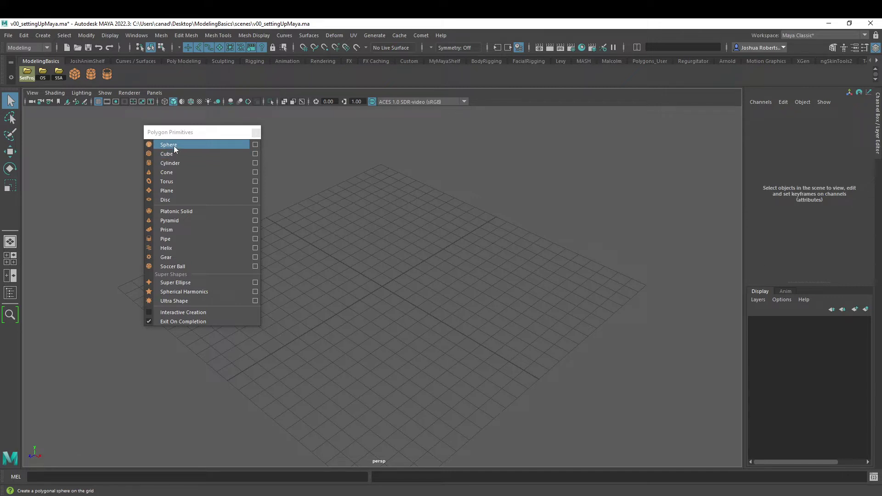
# Step: Add the Sphere primitive to the ModelingBasics shelf and close the floating Polygon Primitives window
pyautogui.moveTo(174, 145); pyautogui.dragTo(128, 78, button='middle')
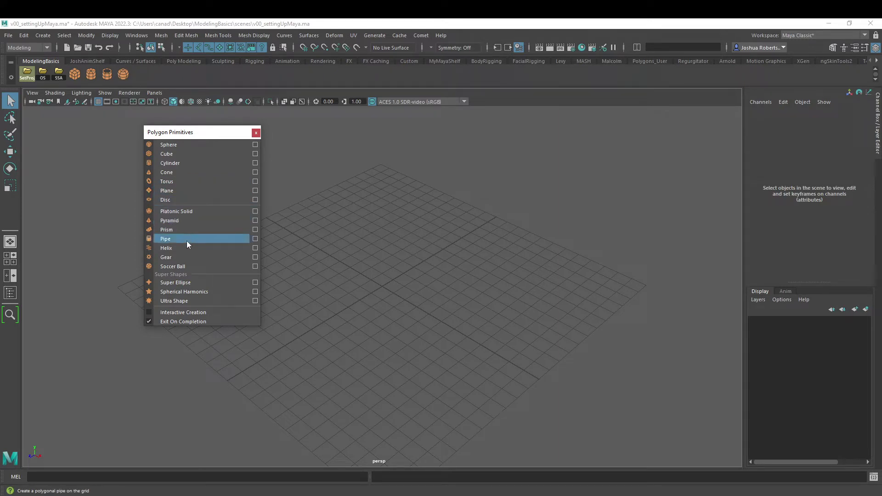
pyautogui.click(256, 133)
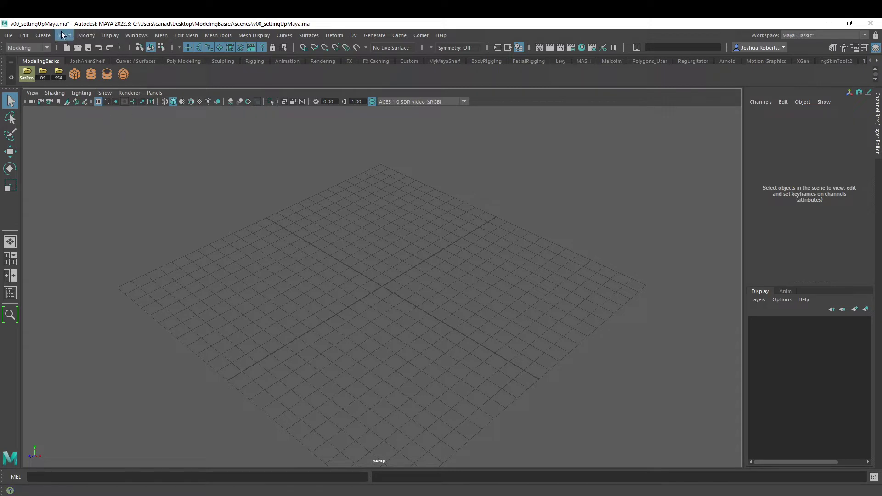
# Step: Create a polygon cube from the Polygon Primitives list, delete it, and repeat the test with the shelf's Cube
pyautogui.click(43, 35)
pyautogui.moveTo(63, 70)
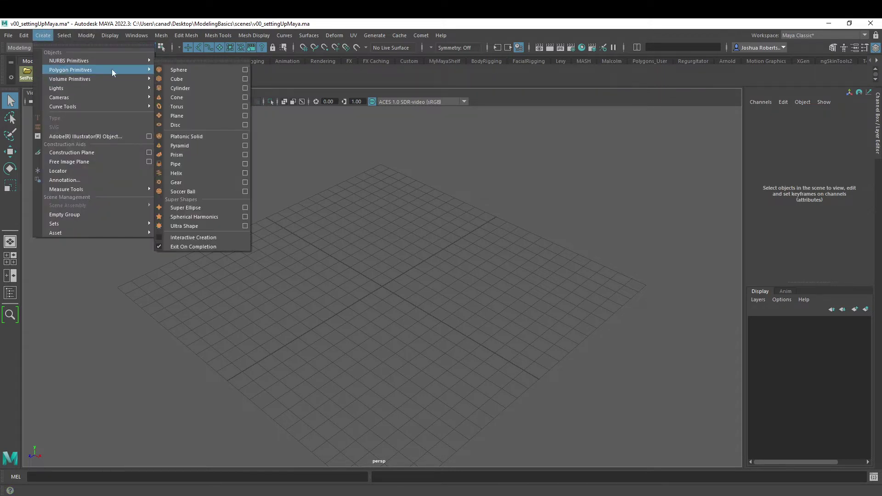
pyautogui.click(183, 79)
pyautogui.click(412, 269)
pyautogui.click(381, 286)
pyautogui.press('Delete')
pyautogui.click(75, 73)
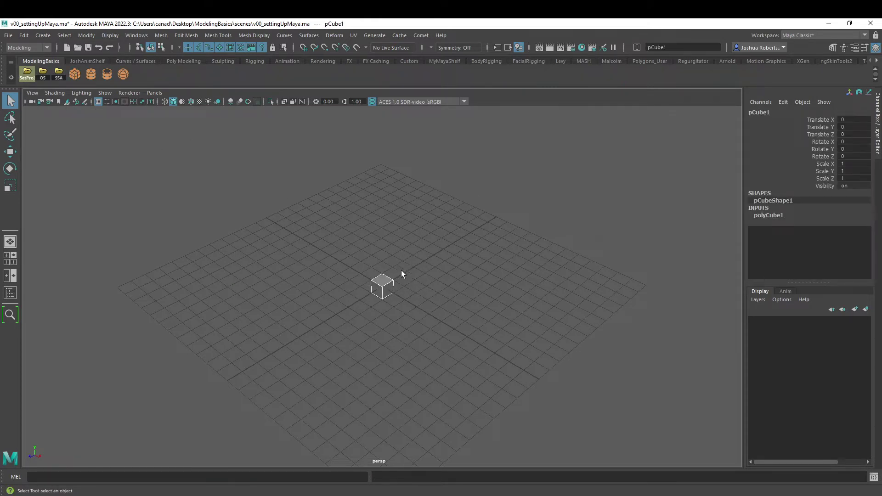
pyautogui.press('Delete')
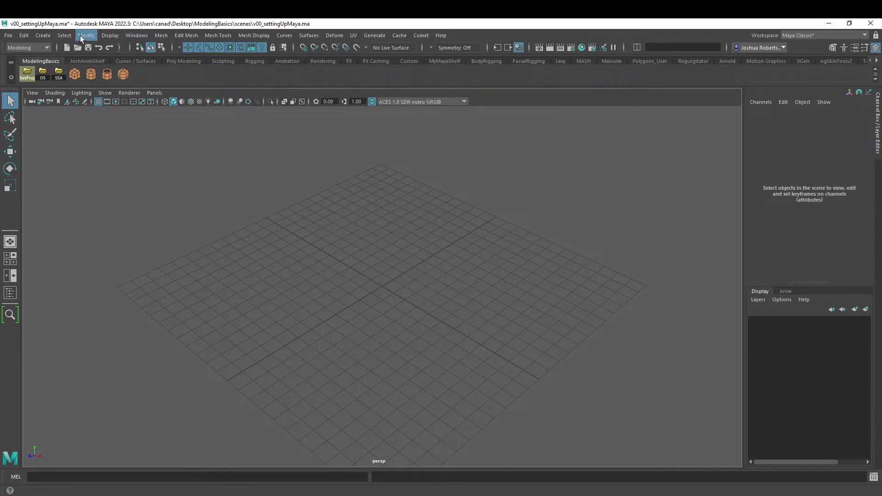
# Step: Detach the Polygon Primitives list again and enable Interactive Creation
pyautogui.click(81, 36)
pyautogui.moveTo(43, 35)
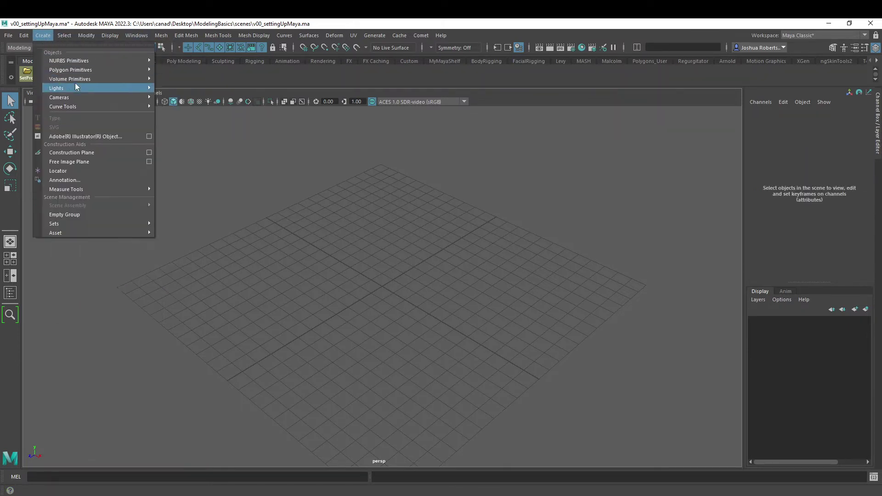
pyautogui.click(167, 71)
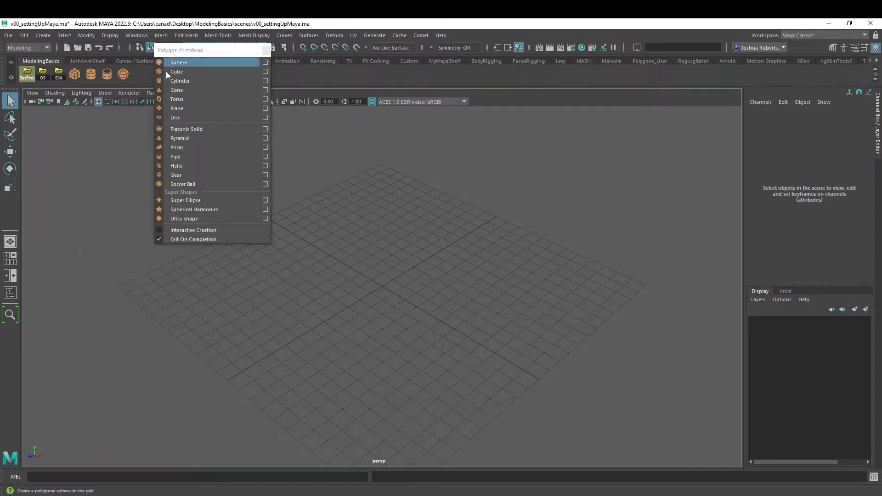
pyautogui.click(159, 231)
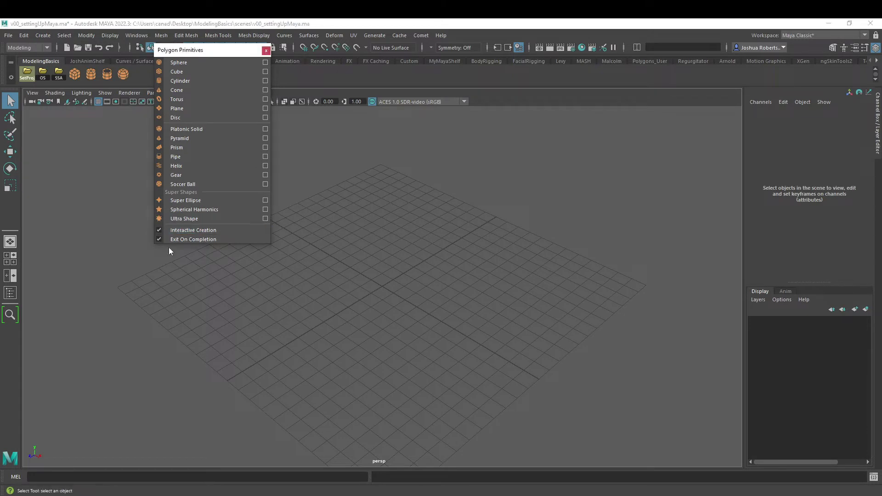
# Step: Interactively draw a test cube about 5.4 wide, 8.8 high and 4.1 deep near the grid's centre, and delete it
pyautogui.click(161, 72)
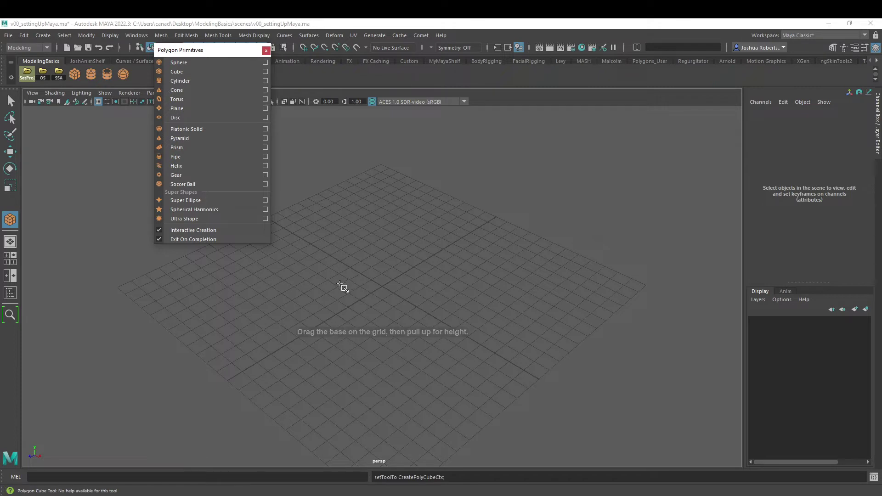
pyautogui.moveTo(341, 284); pyautogui.dragTo(416, 159)
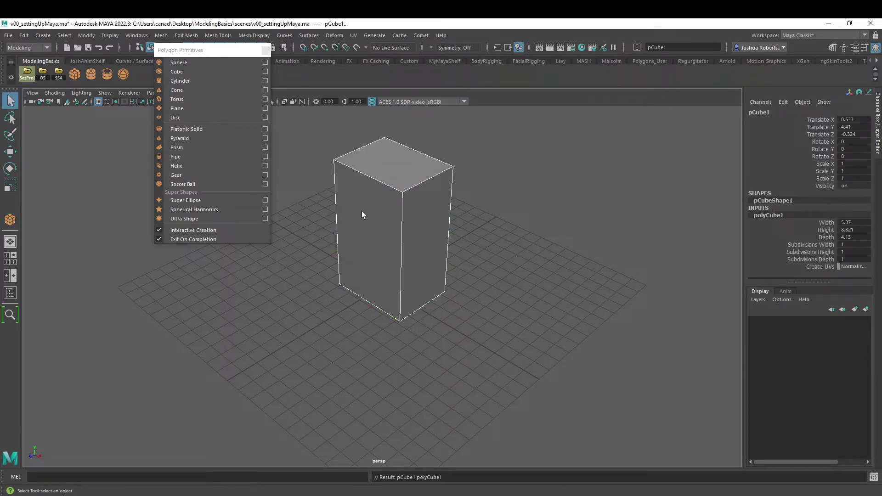
pyautogui.click(158, 230)
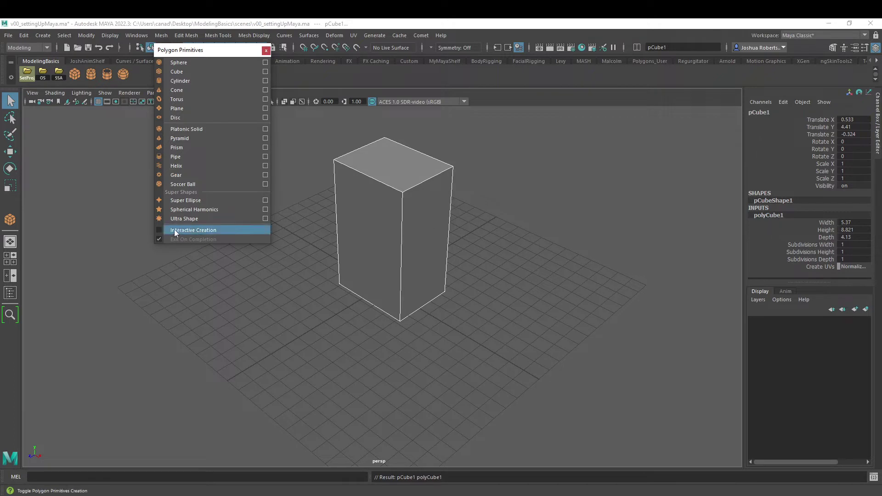
pyautogui.click(159, 230)
pyautogui.click(398, 191)
pyautogui.press('Delete')
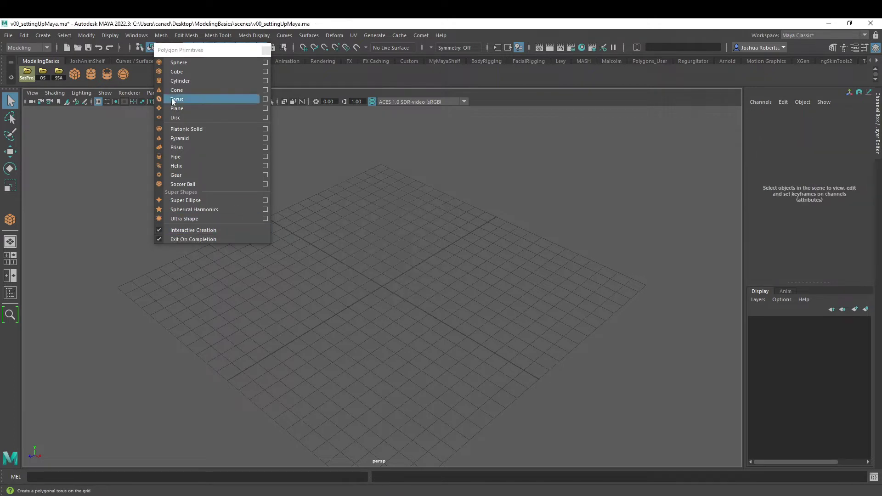
# Step: Add the interactive version of Cube to the ModelingBasics shelf, turn off Interactive Creation and close the floating primitives window
pyautogui.keyDown('ctrl'); pyautogui.keyDown('shift'); pyautogui.click(180, 72); pyautogui.keyUp('shift'); pyautogui.keyUp('ctrl')
pyautogui.click(158, 230)
pyautogui.click(265, 50)
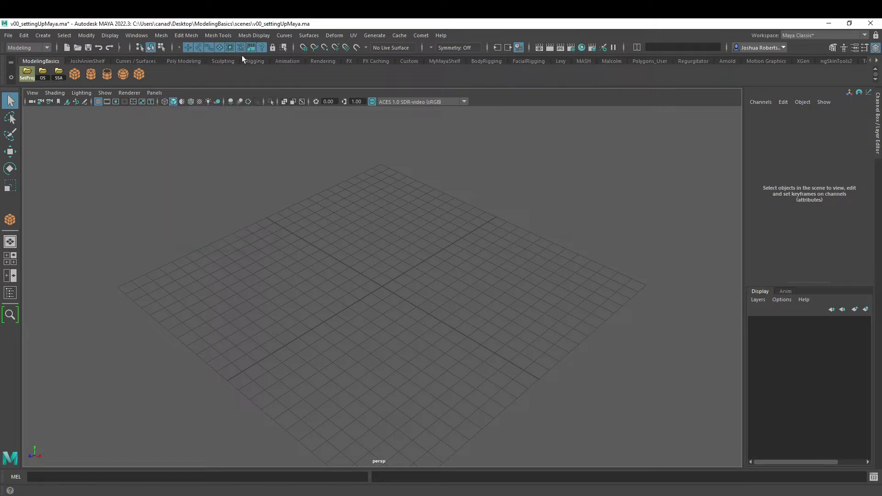
# Step: Draw a test cube on the grid with the shelf's interactive Cube tool and delete it
pyautogui.click(139, 74)
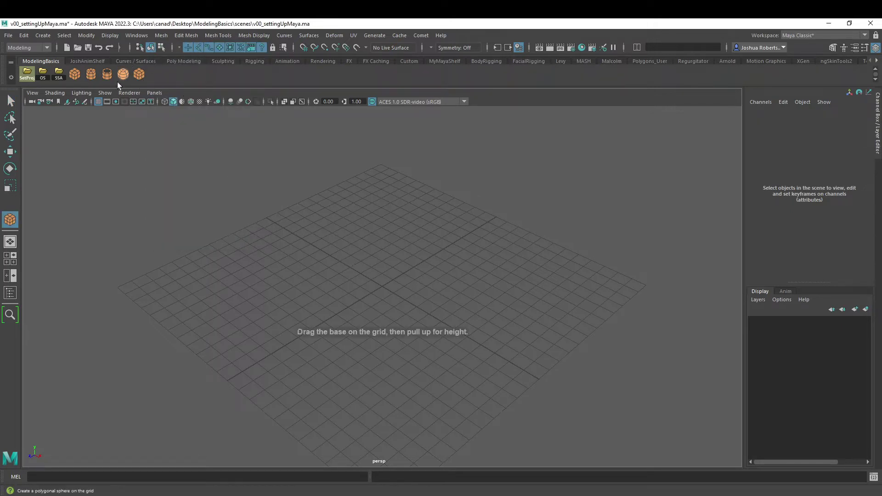
pyautogui.moveTo(378, 277); pyautogui.dragTo(307, 113)
pyautogui.press('Delete')
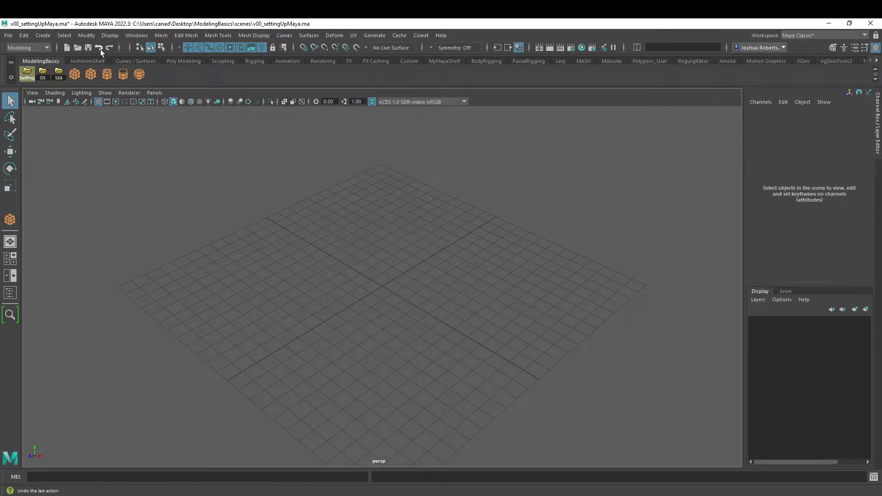
# Step: Set the icon label of the second Cube on the ModelingBasics shelf to "Interact" and save all shelves
pyautogui.click(11, 77)
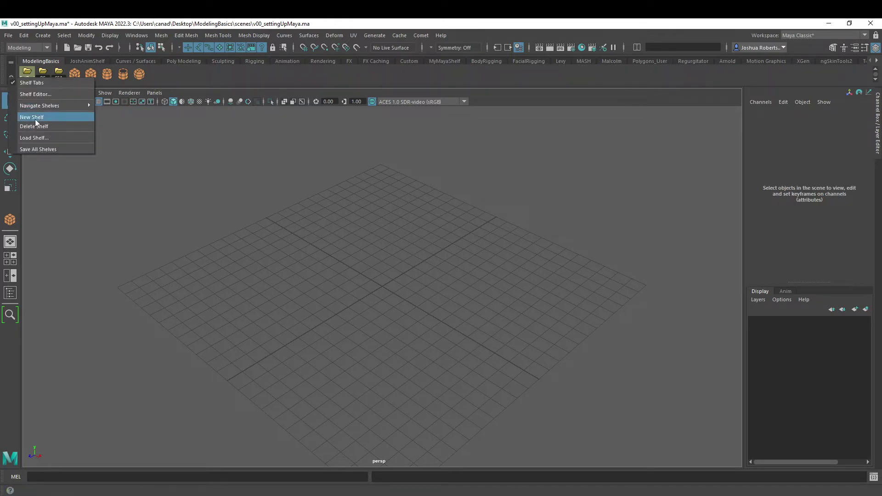
pyautogui.click(40, 93)
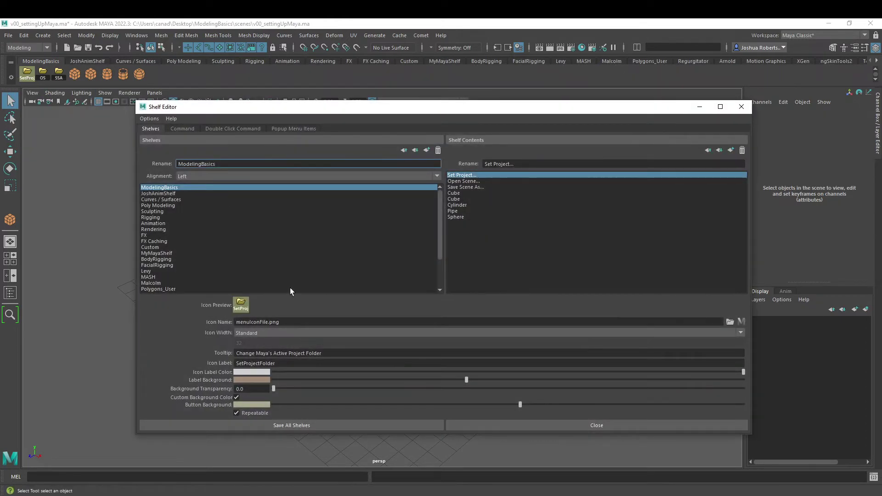
pyautogui.click(449, 199)
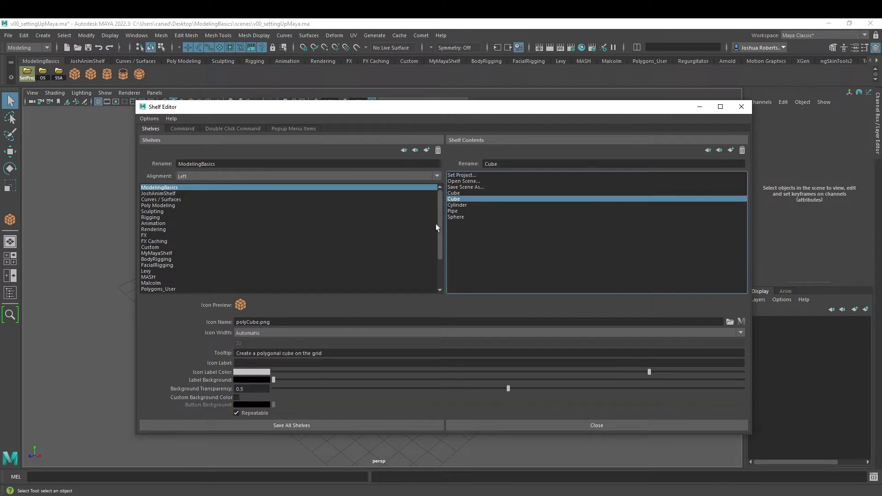
pyautogui.click(252, 363)
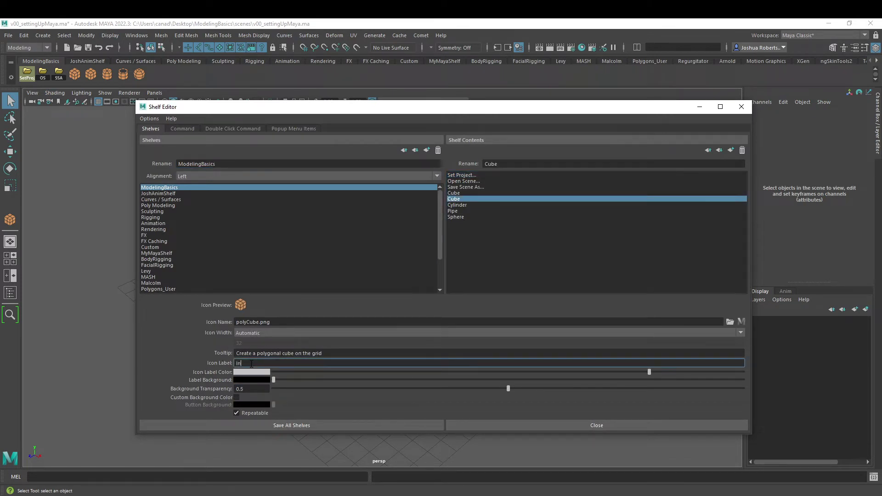
pyautogui.press('Return')
pyautogui.click(623, 424)
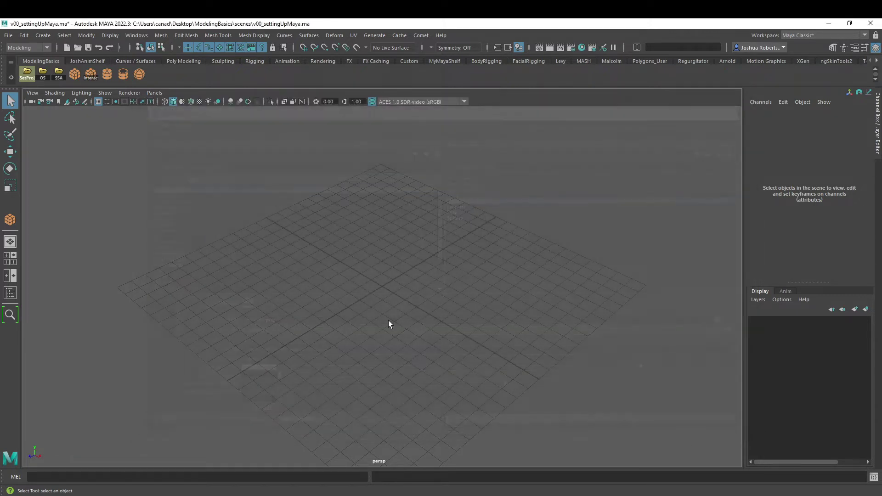
pyautogui.click(11, 77)
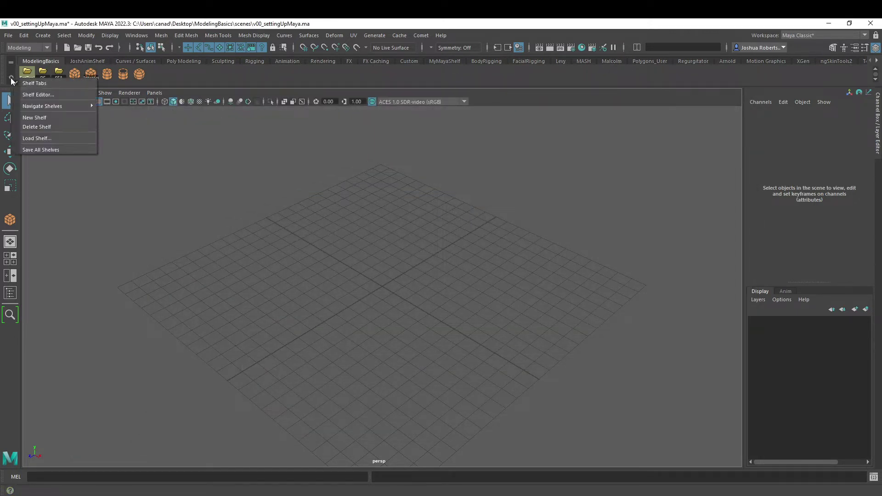
pyautogui.click(38, 148)
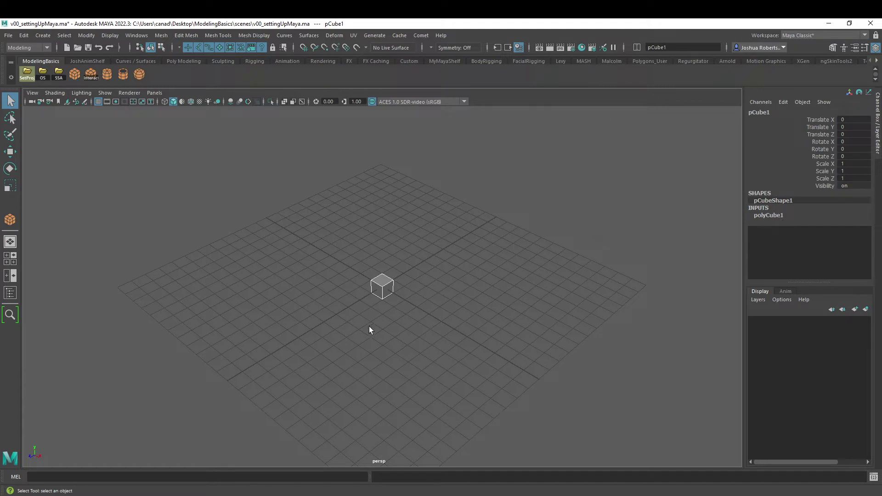
# Step: Examine the cube and grid from several angles, orbiting and panning the perspective view around them
pyautogui.keyDown('alt'); pyautogui.moveTo(372, 329); pyautogui.dragTo(368, 307); pyautogui.keyUp('alt')
pyautogui.keyDown('alt'); pyautogui.moveTo(398, 242); pyautogui.dragTo(387, 292); pyautogui.keyUp('alt')
pyautogui.scroll(2, 388, 291)
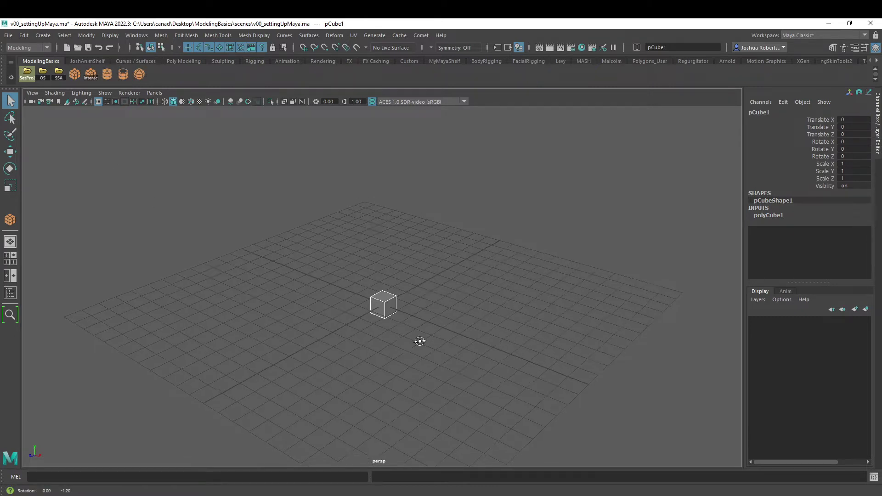
pyautogui.keyDown('alt'); pyautogui.moveTo(393, 233); pyautogui.dragTo(390, 254, button='middle'); pyautogui.keyUp('alt')
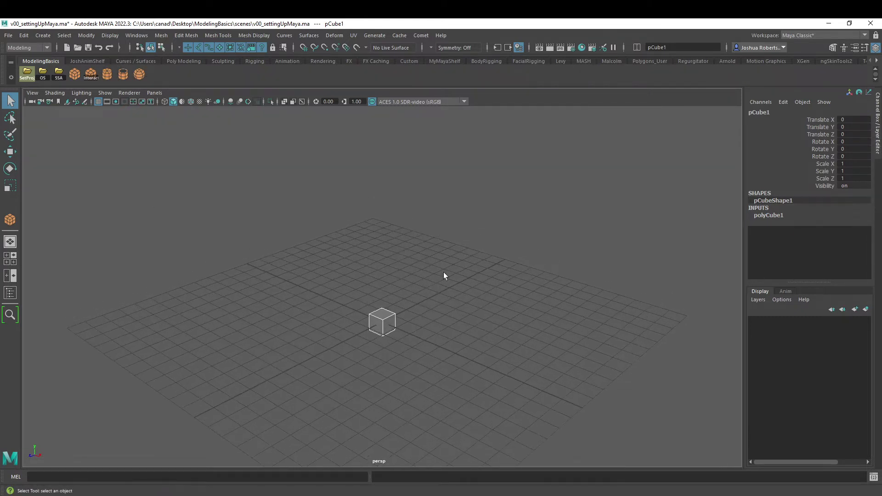
pyautogui.keyDown('alt'); pyautogui.moveTo(451, 276); pyautogui.dragTo(448, 240); pyautogui.keyUp('alt')
pyautogui.keyDown('alt'); pyautogui.moveTo(448, 240); pyautogui.dragTo(423, 217, button='middle'); pyautogui.keyUp('alt')
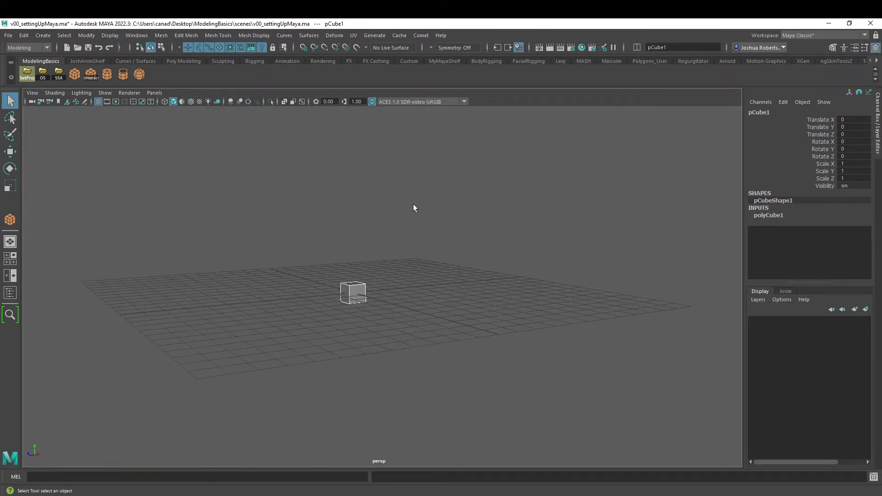
pyautogui.keyDown('alt'); pyautogui.moveTo(413, 205); pyautogui.dragTo(370, 212); pyautogui.keyUp('alt')
pyautogui.keyDown('alt'); pyautogui.moveTo(370, 213); pyautogui.dragTo(351, 172, button='middle'); pyautogui.keyUp('alt')
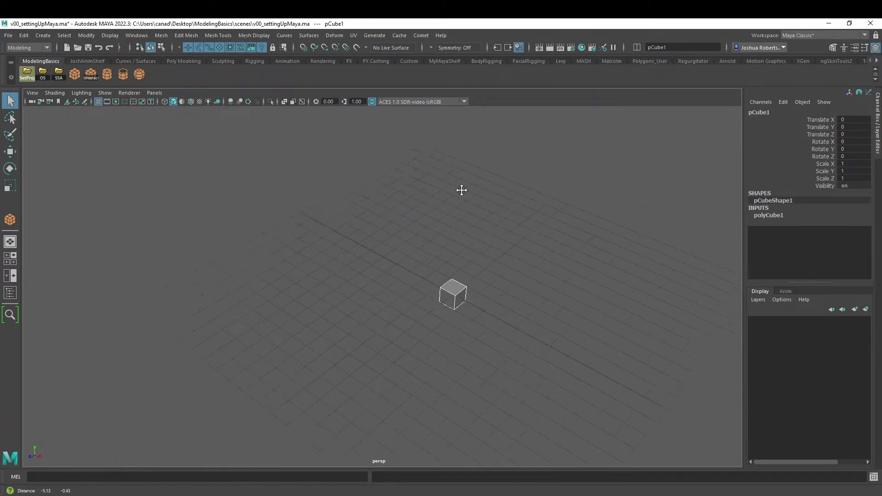
pyautogui.keyDown('alt'); pyautogui.moveTo(310, 256); pyautogui.dragTo(400, 211, button='middle'); pyautogui.keyUp('alt')
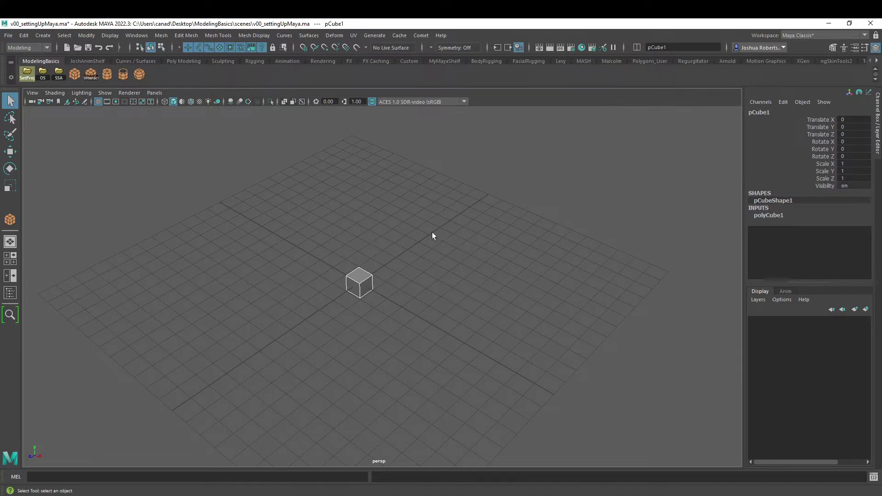
# Step: Inspect the cube at different distances, zooming the perspective view in and out and orbiting around it
pyautogui.keyDown('alt'); pyautogui.moveTo(442, 218); pyautogui.dragTo(507, 266, button='right'); pyautogui.keyUp('alt')
pyautogui.scroll(-5, 403, 257)
pyautogui.scroll(5, 401, 264)
pyautogui.scroll(1, 399, 261)
pyautogui.scroll(-3, 400, 261)
pyautogui.scroll(3, 399, 260)
pyautogui.keyDown('alt'); pyautogui.moveTo(365, 256); pyautogui.dragTo(415, 248, button='right'); pyautogui.keyUp('alt')
pyautogui.scroll(-5, 415, 248)
pyautogui.scroll(6, 365, 278)
pyautogui.scroll(-4, 365, 279)
pyautogui.keyDown('alt'); pyautogui.moveTo(505, 276); pyautogui.dragTo(276, 236, button='right'); pyautogui.keyUp('alt')
pyautogui.keyDown('alt'); pyautogui.moveTo(276, 236); pyautogui.dragTo(376, 253); pyautogui.keyUp('alt')
pyautogui.keyDown('alt'); pyautogui.moveTo(376, 253); pyautogui.dragTo(467, 263, button='middle'); pyautogui.keyUp('alt')
pyautogui.keyDown('alt'); pyautogui.moveTo(466, 263); pyautogui.dragTo(381, 222); pyautogui.keyUp('alt')
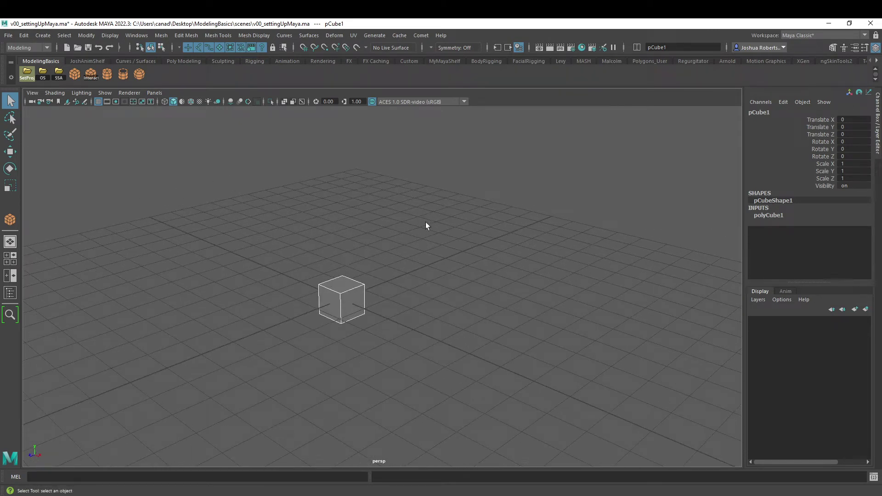
pyautogui.keyDown('alt'); pyautogui.moveTo(382, 287); pyautogui.dragTo(354, 231); pyautogui.keyUp('alt')
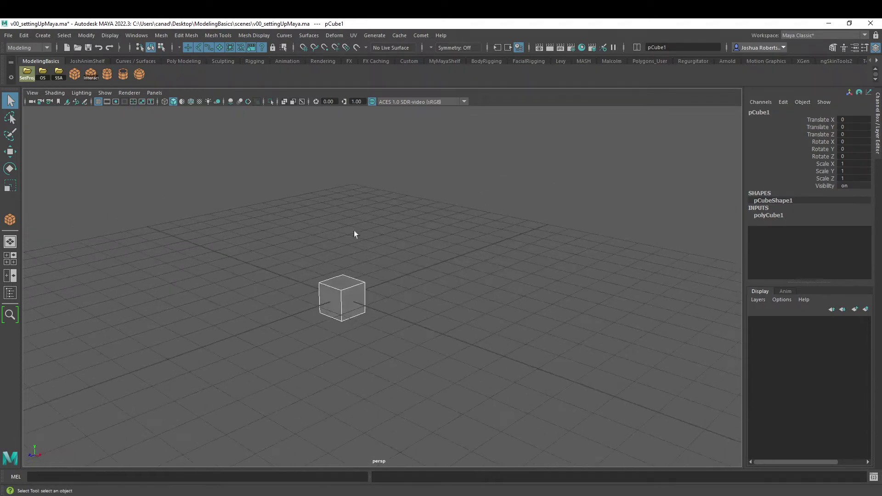
# Step: Move the cube along its Y, X and Z axes and then freely to about X 0.645, Y 0.018, Z 1.967
pyautogui.click(11, 154)
pyautogui.moveTo(341, 261); pyautogui.dragTo(340, 214)
pyautogui.moveTo(372, 263)
pyautogui.mouseDown()
pyautogui.moveTo(413, 269)
pyautogui.moveTo(387, 264)
pyautogui.mouseUp()
pyautogui.moveTo(314, 263); pyautogui.dragTo(291, 273)
pyautogui.moveTo(301, 237); pyautogui.dragTo(309, 320)
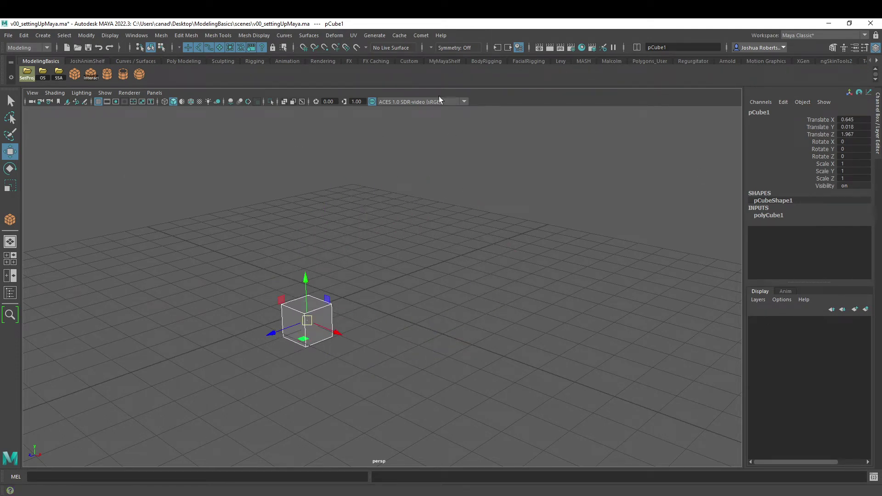
# Step: Move the cube freely in the view plane from a side-on view to about X -3.511, Y 0.949, Z -2.254
pyautogui.keyDown('alt'); pyautogui.moveTo(572, 288); pyautogui.dragTo(328, 253); pyautogui.keyUp('alt')
pyautogui.moveTo(267, 289); pyautogui.dragTo(238, 219)
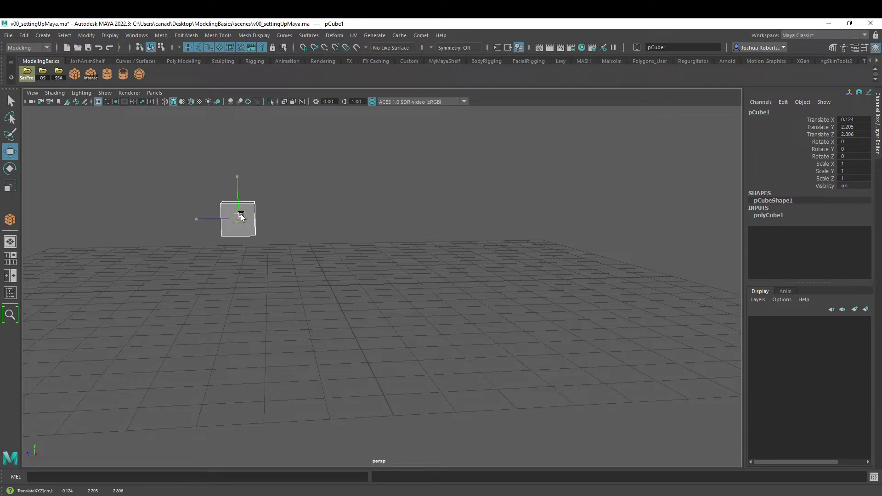
pyautogui.moveTo(243, 215); pyautogui.dragTo(378, 300)
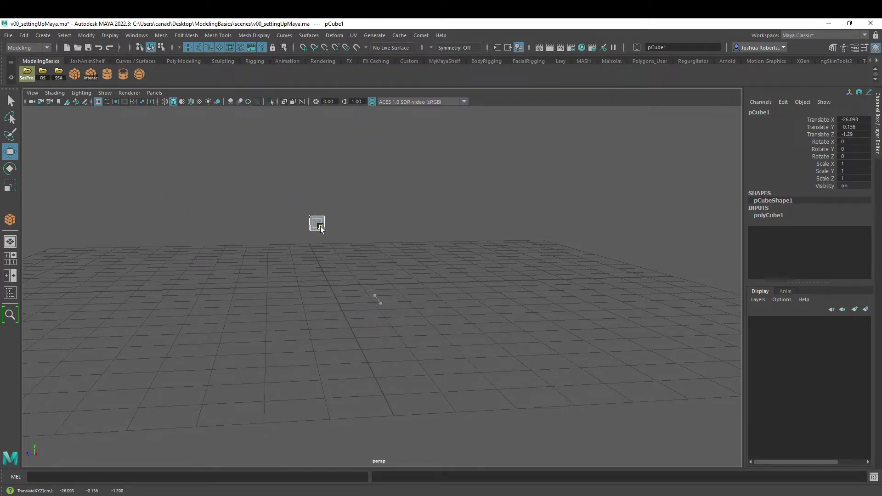
pyautogui.moveTo(358, 271); pyautogui.dragTo(417, 233)
# Step: Frame the cube and rotate it to about X -48.4, Y 24.674, Z -183.826 degrees
pyautogui.press('f')
pyautogui.press('e')
pyautogui.moveTo(359, 183); pyautogui.dragTo(420, 189)
pyautogui.keyDown('alt'); pyautogui.moveTo(444, 225); pyautogui.dragTo(387, 280); pyautogui.keyUp('alt')
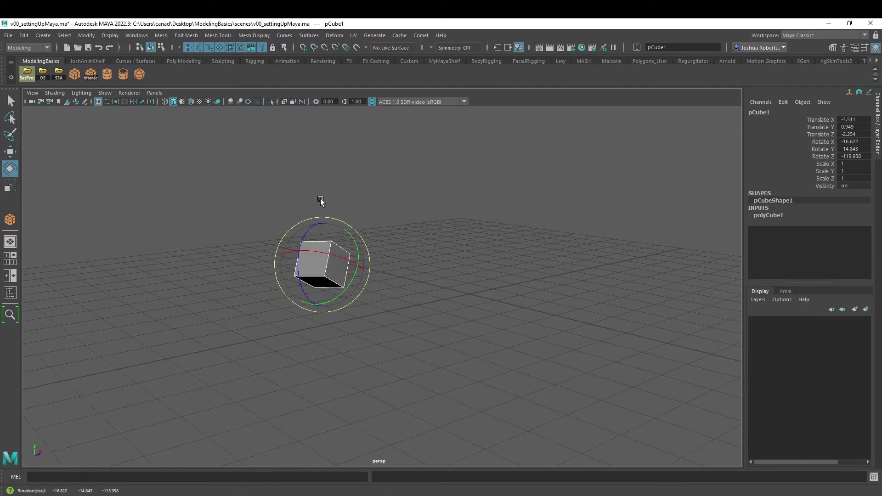
pyautogui.moveTo(322, 217); pyautogui.dragTo(401, 334)
# Step: Try scaling the cube in its X-Z plane and undo each scaling
pyautogui.click(13, 186)
pyautogui.hotkey('ctrl', 'z')
pyautogui.moveTo(397, 263); pyautogui.dragTo(507, 324)
pyautogui.hotkey('ctrl', 'z')
pyautogui.hotkey('ctrl', 'z')
pyautogui.hotkey('ctrl', 'z')
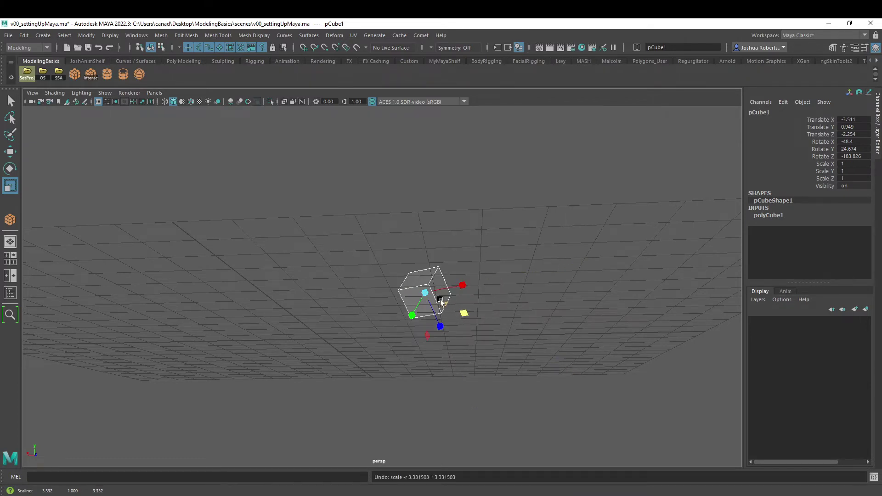
pyautogui.keyDown('alt'); pyautogui.moveTo(443, 308); pyautogui.dragTo(533, 327); pyautogui.keyUp('alt')
pyautogui.hotkey('ctrl', 'z')
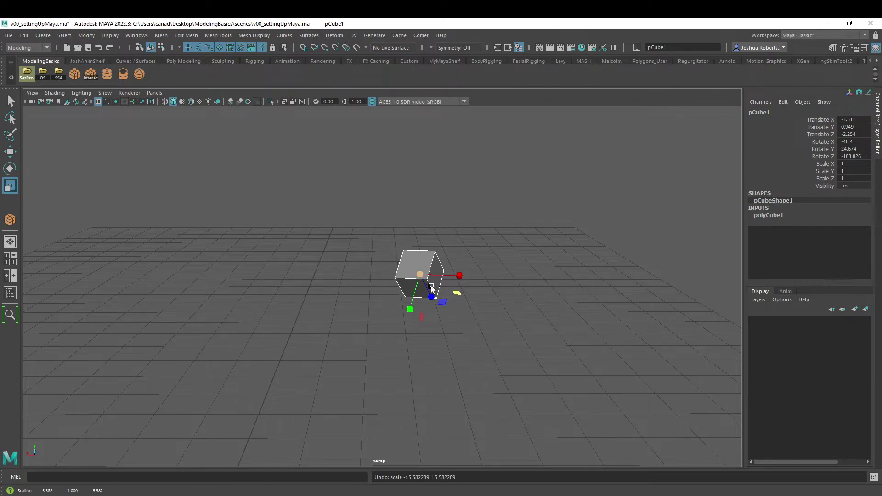
# Step: Try scaling the cube uniformly from its centre and undo each scaling
pyautogui.moveTo(418, 274); pyautogui.dragTo(483, 262)
pyautogui.hotkey('ctrl', 'z')
pyautogui.moveTo(415, 282); pyautogui.dragTo(639, 207)
pyautogui.hotkey('ctrl', 'z')
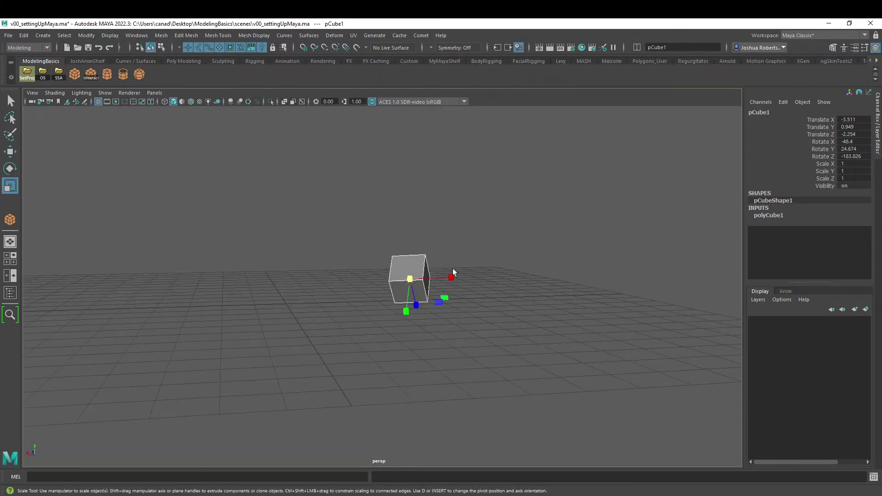
# Step: Move the cube to about X -0.102, Y 0.525, Z -1.541 and rotate it to about -175.6, -22.613, -182.832 degrees
pyautogui.press('e')
pyautogui.moveTo(418, 282); pyautogui.dragTo(650, 246)
pyautogui.press('r')
pyautogui.press('w')
pyautogui.moveTo(409, 278); pyautogui.dragTo(297, 301)
pyautogui.press('r')
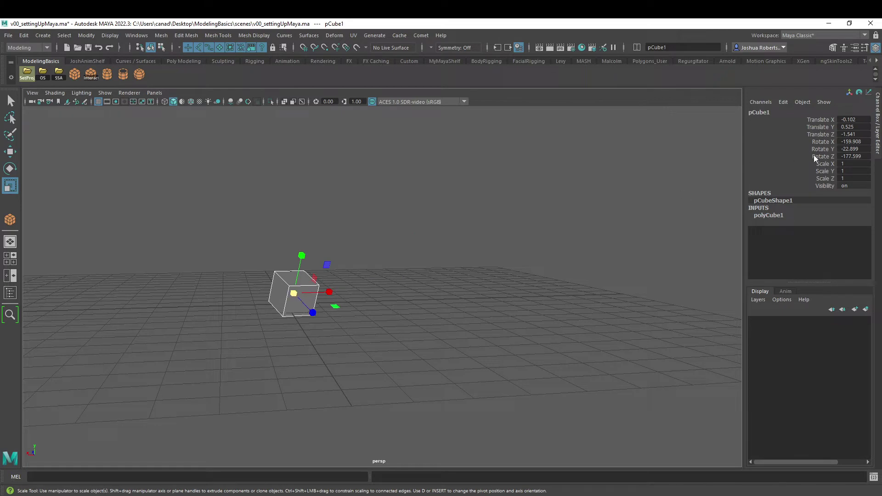
pyautogui.press('e')
pyautogui.moveTo(308, 298); pyautogui.dragTo(305, 282)
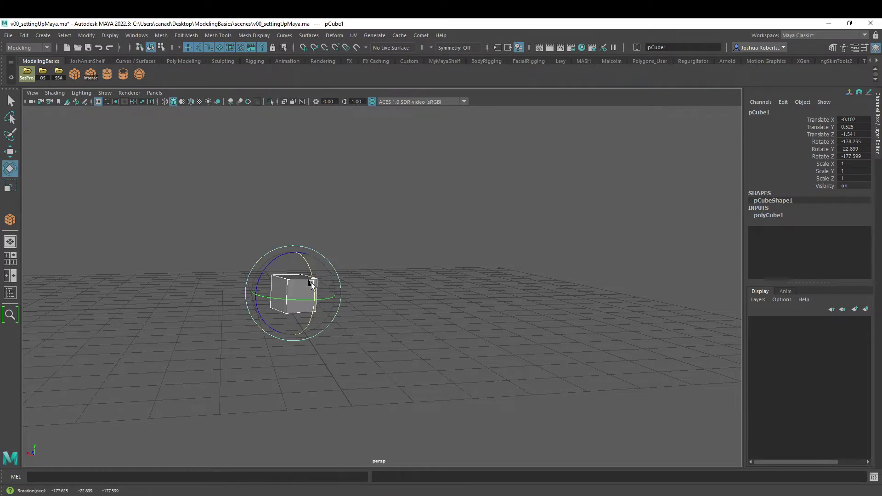
# Step: Move the cube to about X -11.609, Y 4.259, Z -3.688 and scale it to about 4.382, 0.783, 2.1
pyautogui.press('w')
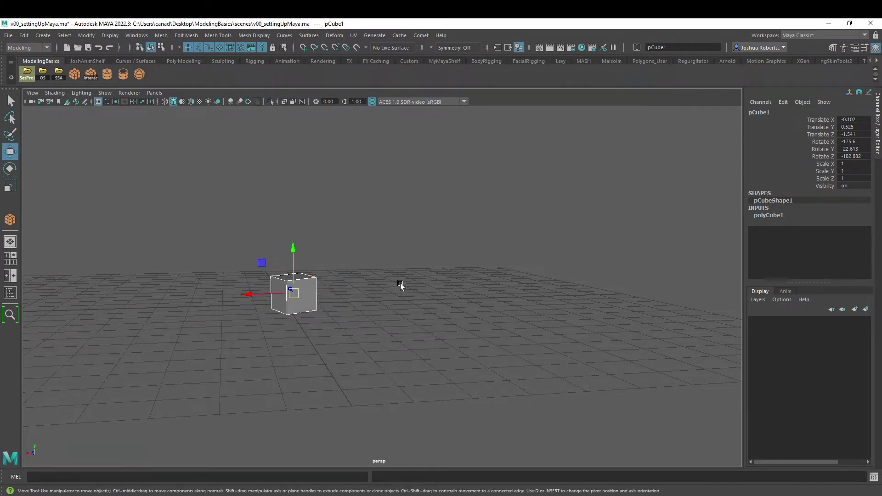
pyautogui.moveTo(292, 293); pyautogui.dragTo(676, 156)
pyautogui.press('e')
pyautogui.press('r')
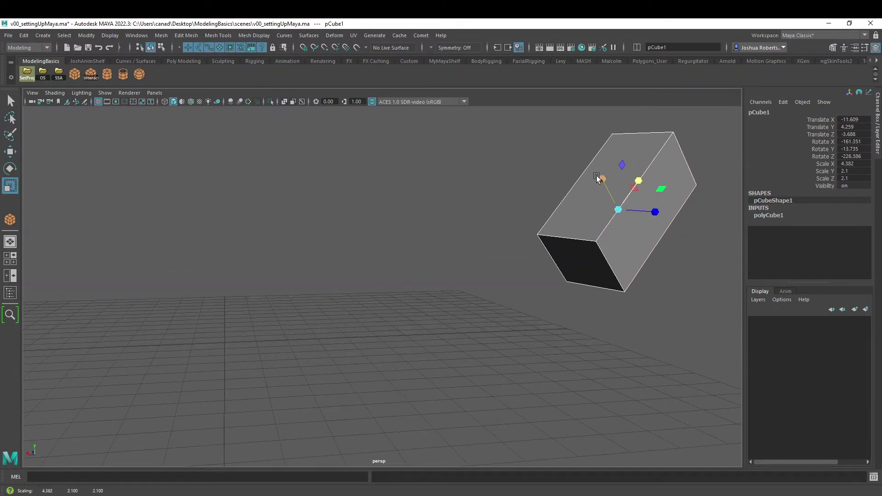
pyautogui.moveTo(600, 177); pyautogui.dragTo(615, 203)
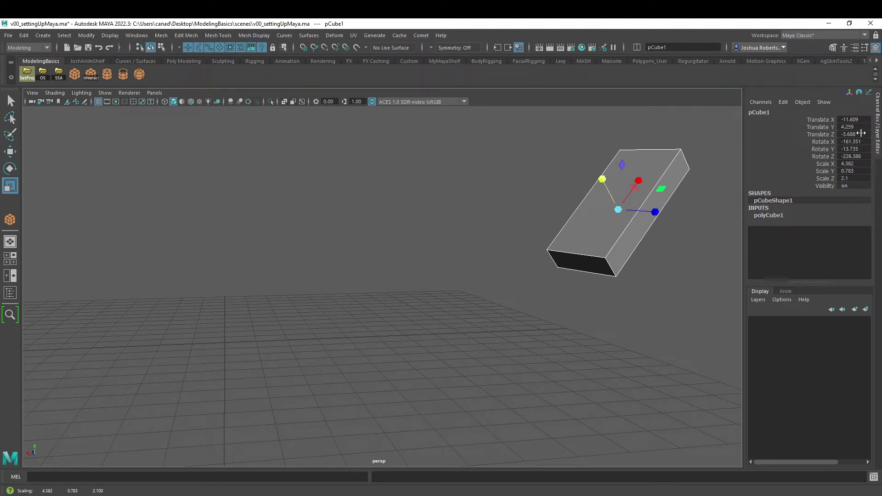
# Step: Reset the cube's transforms, setting all Translate and Rotate values to 0 and all Scale values to 1
pyautogui.moveTo(857, 120); pyautogui.dragTo(854, 153)
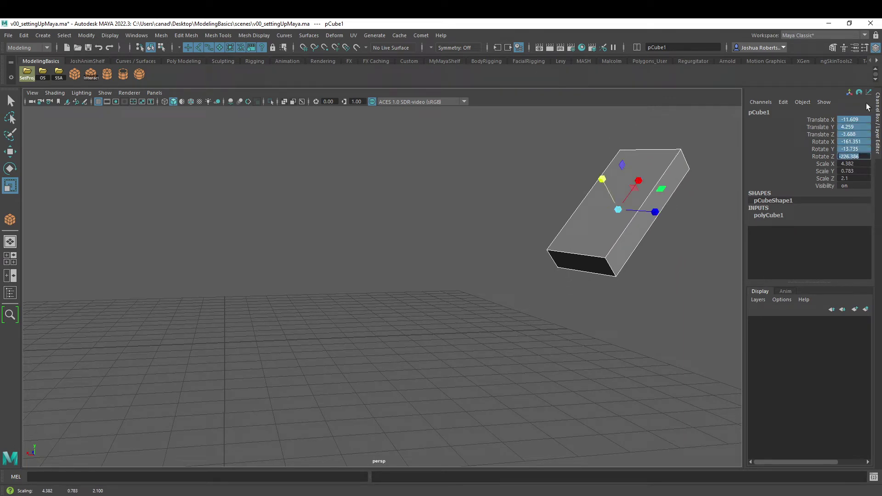
pyautogui.write('0')
pyautogui.press('Return')
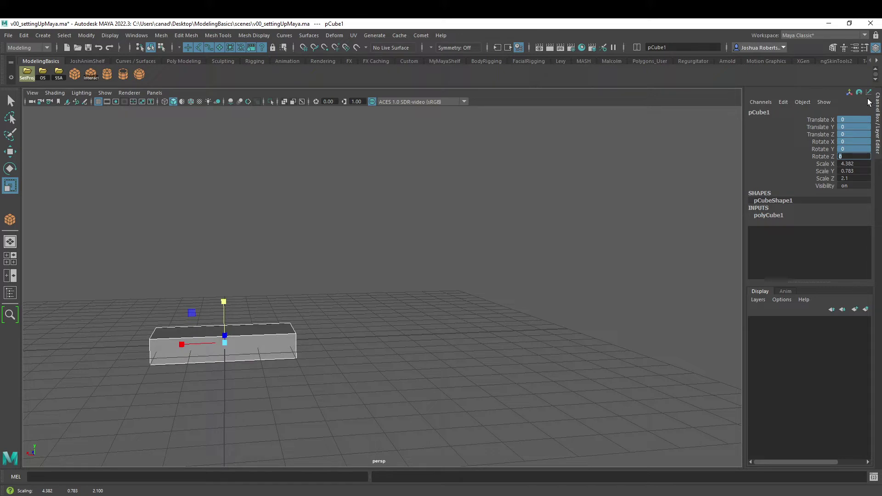
pyautogui.click(852, 164)
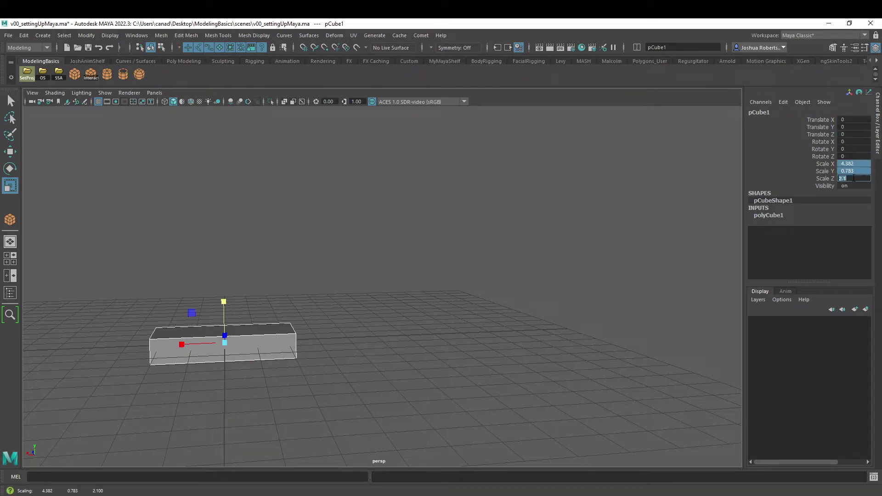
pyautogui.write('1')
pyautogui.press('Return')
# Step: Try scaling the cube along its Y, X and Z axes one at a time, undoing each scaling
pyautogui.keyDown('alt'); pyautogui.moveTo(404, 281); pyautogui.dragTo(467, 283); pyautogui.keyUp('alt')
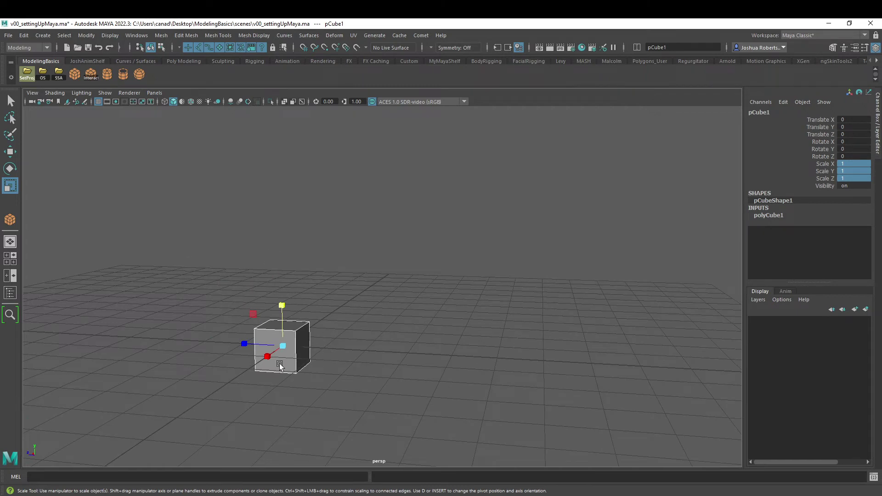
pyautogui.keyDown('alt'); pyautogui.moveTo(365, 303); pyautogui.dragTo(342, 294); pyautogui.keyUp('alt')
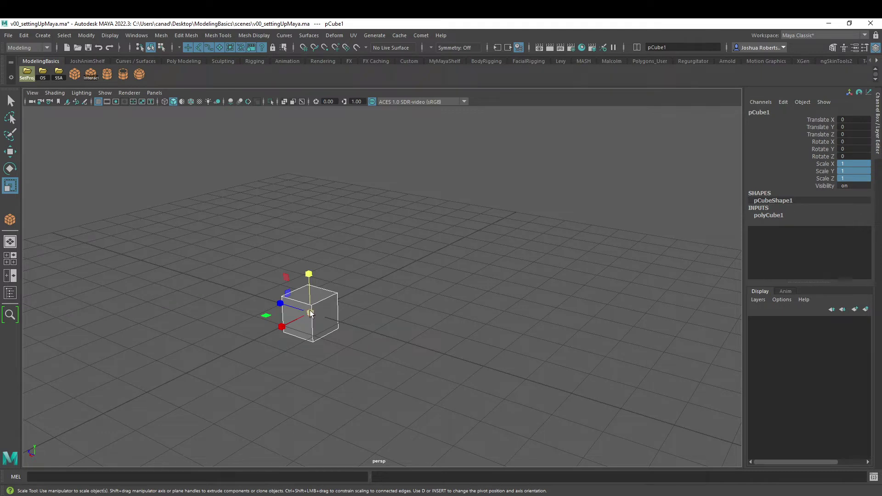
pyautogui.moveTo(309, 273); pyautogui.dragTo(308, 250)
pyautogui.hotkey('ctrl', 'z')
pyautogui.moveTo(281, 326); pyautogui.dragTo(256, 336)
pyautogui.hotkey('ctrl', 'z')
pyautogui.moveTo(278, 304); pyautogui.dragTo(379, 299)
pyautogui.hotkey('ctrl', 'z')
pyautogui.keyDown('alt'); pyautogui.moveTo(378, 299); pyautogui.dragTo(404, 307, button='middle'); pyautogui.keyUp('alt')
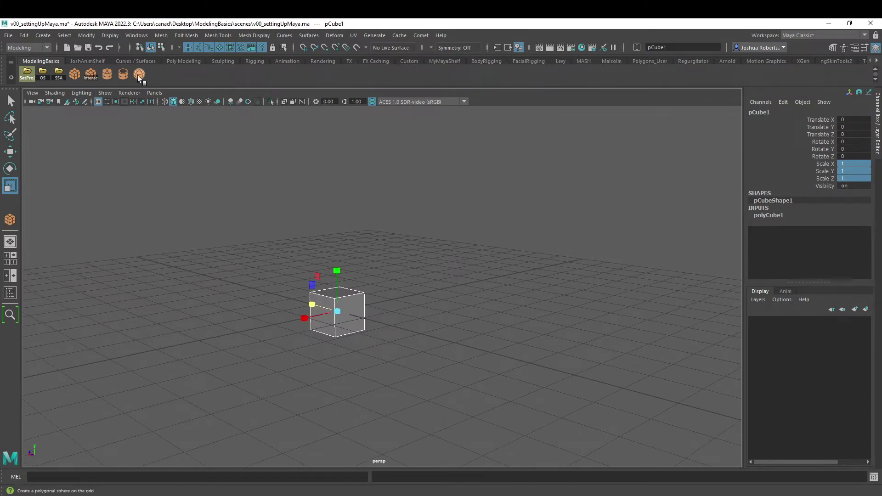
# Step: Create a polygon sphere, place it rotated at about X -3.598, Y 1.557, Z 0.263 and scale it uniformly to about 1.501
pyautogui.click(139, 75)
pyautogui.press('w')
pyautogui.moveTo(316, 304); pyautogui.dragTo(472, 214)
pyautogui.press('e')
pyautogui.press('r')
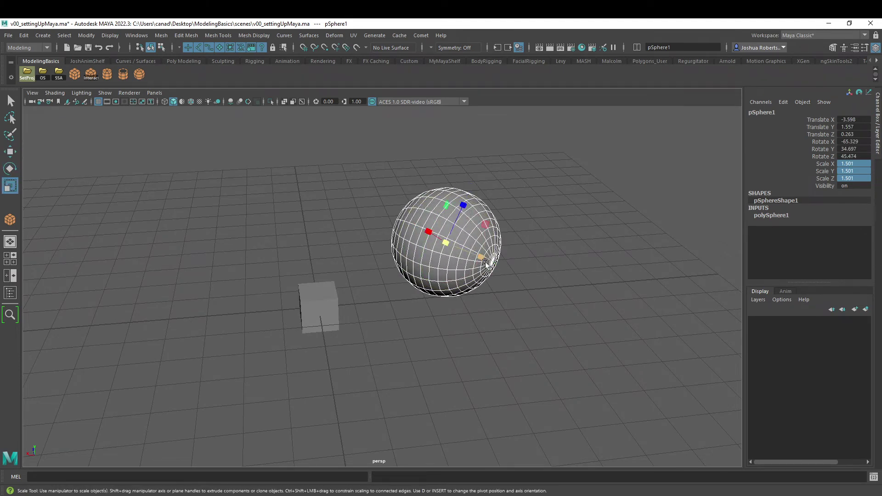
# Step: Stretch the sphere to a scale of about 0.717, 0.804, 3.34 and move it to about X -4.88, Y 2.756, Z 0.451
pyautogui.moveTo(486, 262); pyautogui.dragTo(473, 252)
pyautogui.moveTo(462, 205); pyautogui.dragTo(501, 169)
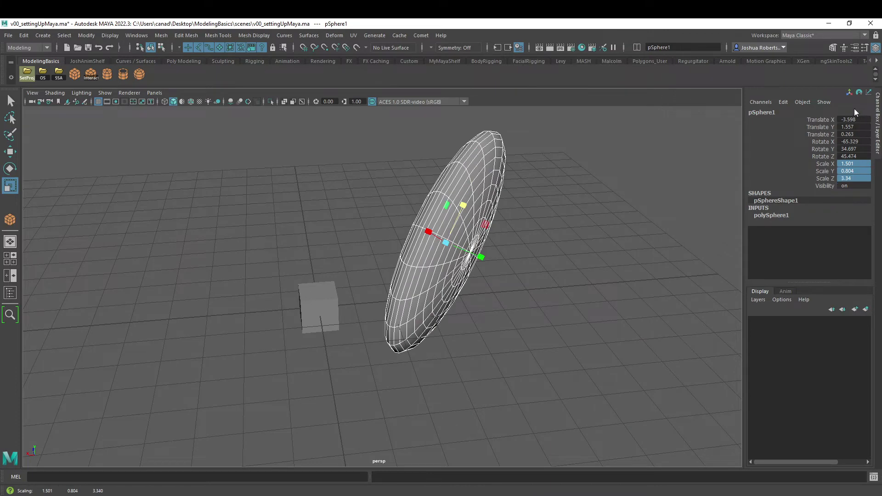
pyautogui.keyDown('alt'); pyautogui.moveTo(484, 229); pyautogui.dragTo(537, 197); pyautogui.keyUp('alt')
pyautogui.press('e')
pyautogui.press('w')
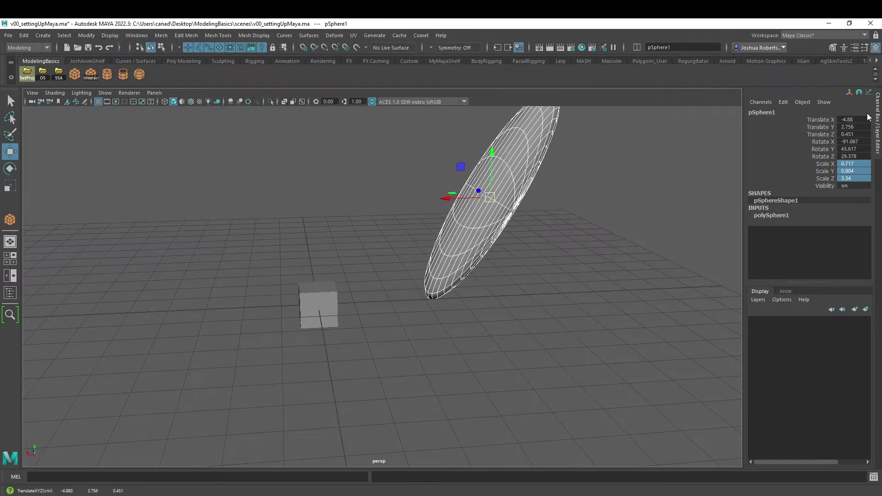
# Step: Reset the sphere's transforms, setting all Translate and Rotate values to 0 and all Scale values to 1
pyautogui.moveTo(858, 116); pyautogui.dragTo(857, 179)
pyautogui.write('0')
pyautogui.press('Return')
pyautogui.write('1')
pyautogui.press('Return')
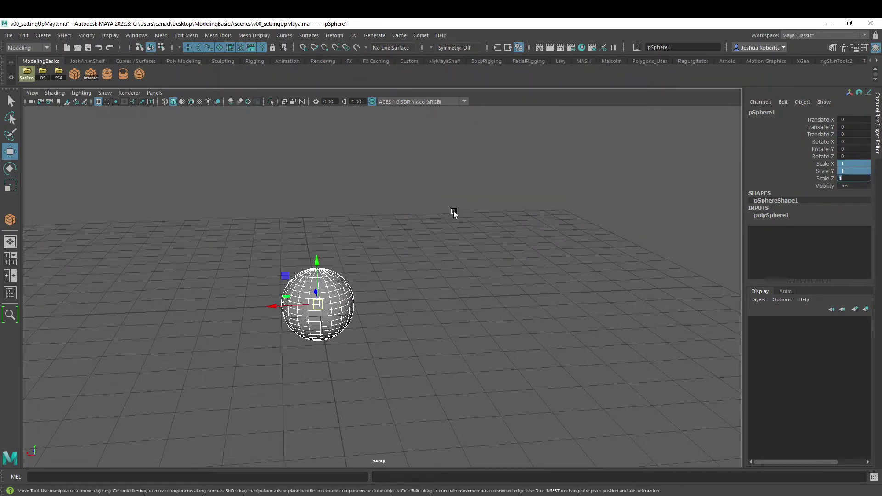
# Step: Move the sphere along the X axis off the cube and delete it
pyautogui.moveTo(272, 307); pyautogui.dragTo(353, 306)
pyautogui.keyDown('alt'); pyautogui.moveTo(423, 304); pyautogui.dragTo(463, 233); pyautogui.keyUp('alt')
pyautogui.click(420, 280)
pyautogui.click(401, 291)
pyautogui.press('Delete')
# Step: Replace the cube with a new default polygon cube and show its polyCube1 creation inputs
pyautogui.click(332, 298)
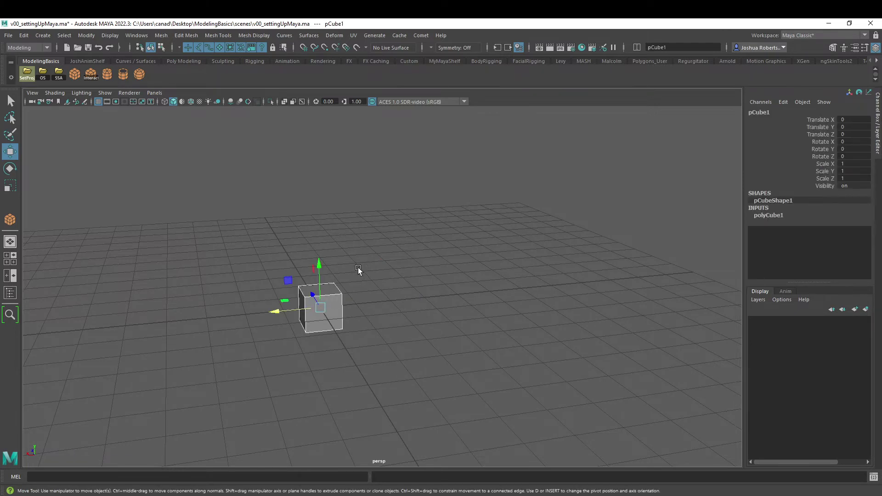
pyautogui.keyDown('alt'); pyautogui.moveTo(344, 271); pyautogui.dragTo(322, 333); pyautogui.keyUp('alt')
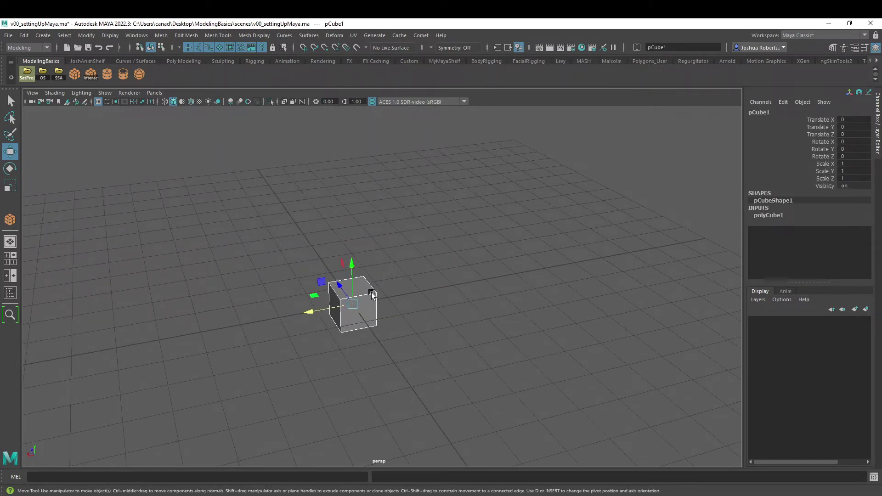
pyautogui.press('Delete')
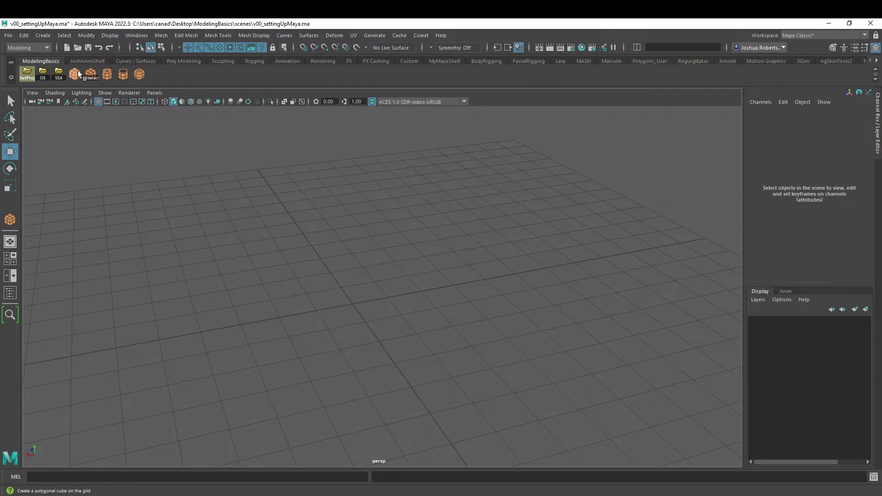
pyautogui.click(78, 72)
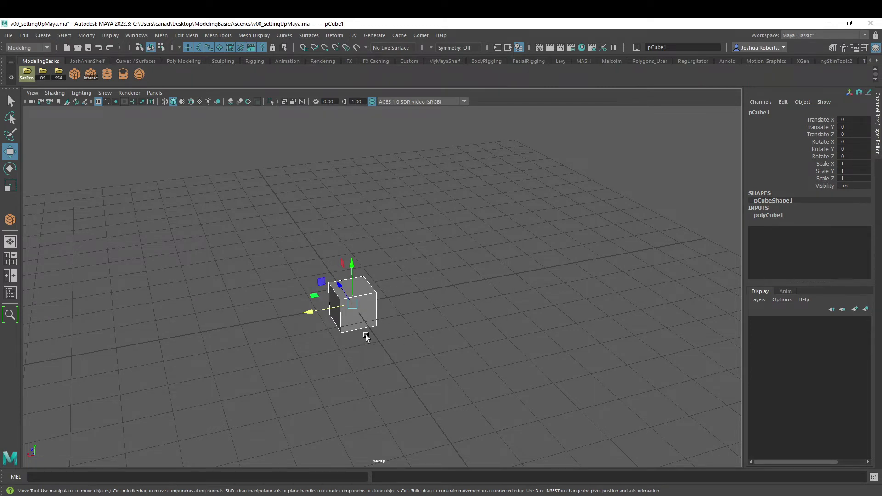
pyautogui.click(772, 216)
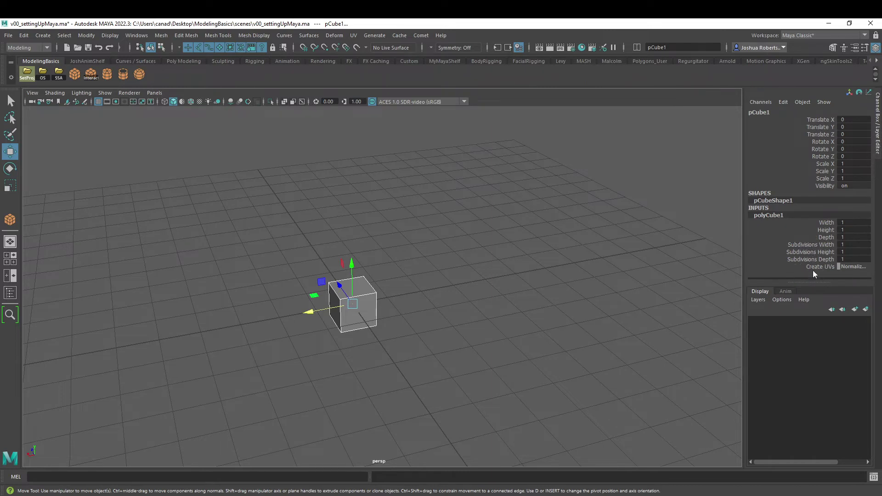
# Step: Try changing the cube's polyCube1 Width interactively in the view and undo the change
pyautogui.click(819, 222)
pyautogui.moveTo(468, 238); pyautogui.dragTo(517, 235, button='middle')
pyautogui.hotkey('ctrl', 'z')
pyautogui.hotkey('ctrl', 'z')
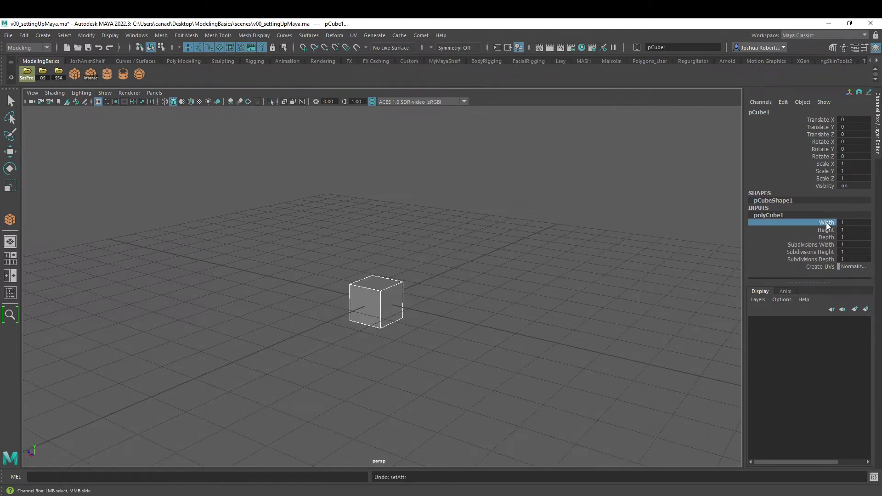
# Step: Adjust the cube's polyCube1 Width interactively in the view to about 13.48
pyautogui.moveTo(643, 230)
pyautogui.keyDown('alt'); pyautogui.mouseDown()
pyautogui.moveTo(600, 230)
pyautogui.moveTo(631, 233)
pyautogui.mouseUp(); pyautogui.keyUp('alt')
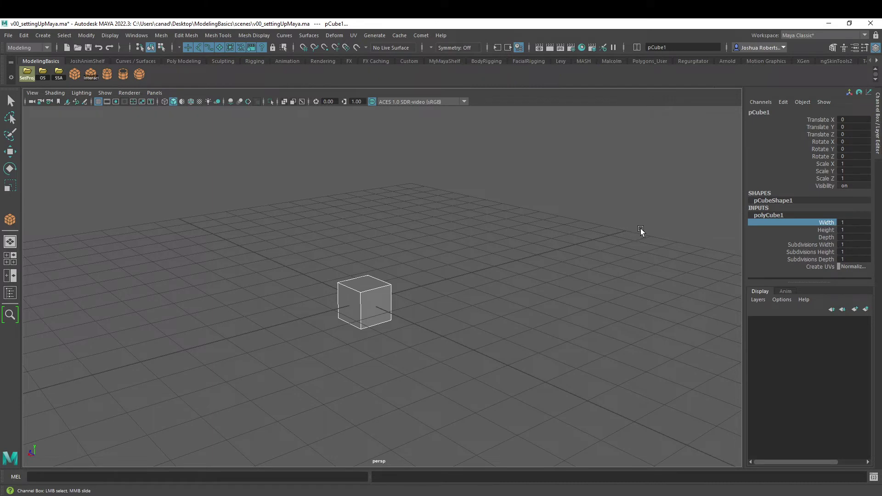
pyautogui.moveTo(661, 221); pyautogui.dragTo(413, 218, button='middle')
pyautogui.moveTo(490, 217); pyautogui.dragTo(557, 217, button='middle')
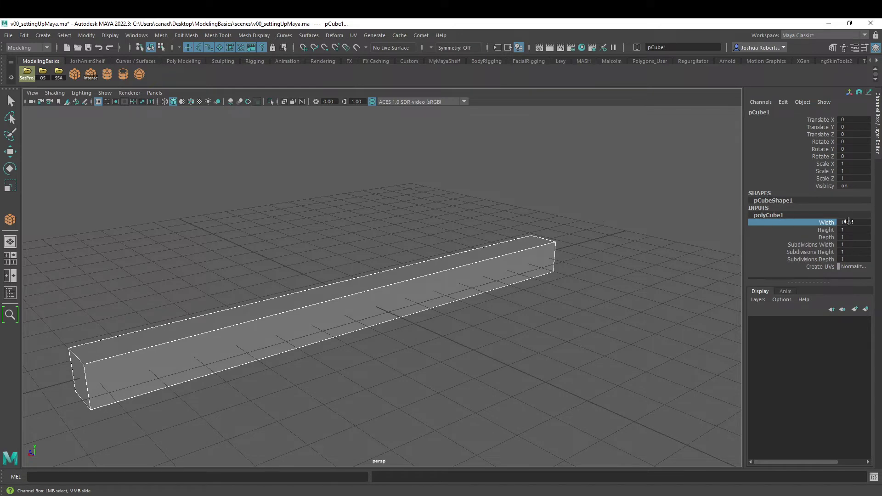
pyautogui.moveTo(618, 209)
pyautogui.mouseDown(button='middle')
pyautogui.moveTo(608, 211)
pyautogui.moveTo(620, 212)
pyautogui.mouseUp(button='middle')
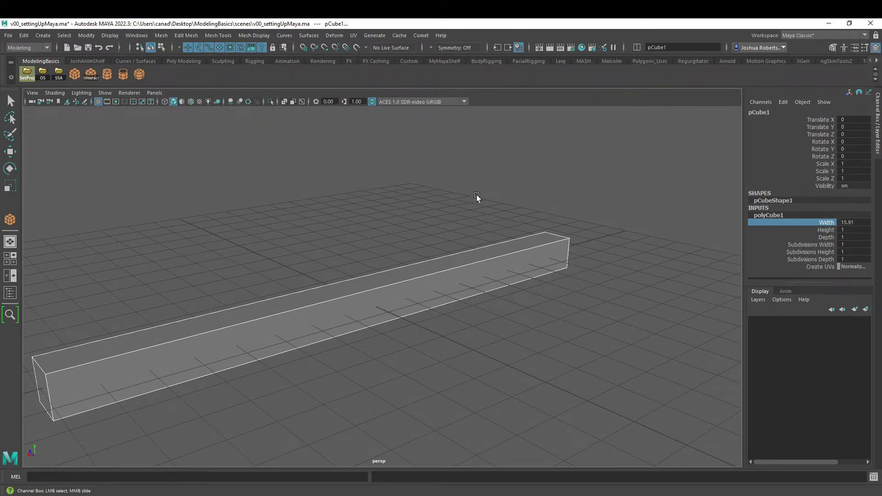
pyautogui.moveTo(439, 203); pyautogui.dragTo(440, 249, button='middle')
pyautogui.scroll(-3, 432, 255)
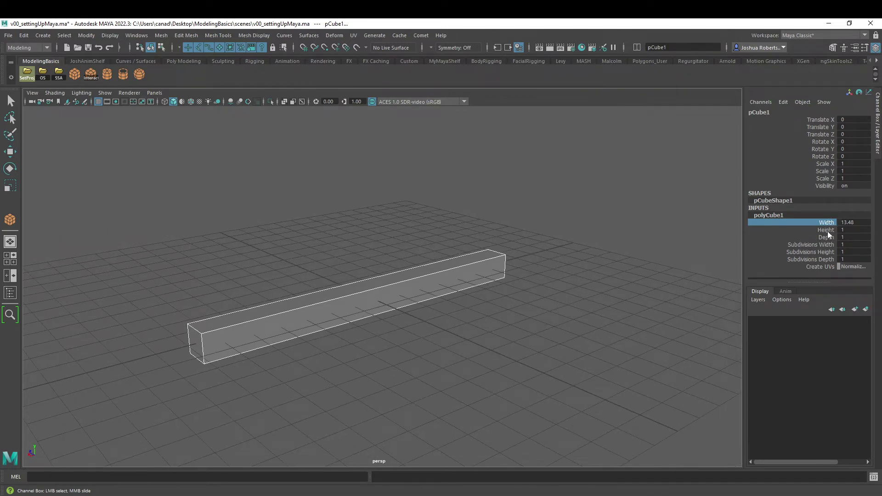
# Step: Increase the cube's Height, then adjust Width, Height and Depth together to about 19.18, 16.8 and 6.7
pyautogui.click(825, 229)
pyautogui.moveTo(504, 233); pyautogui.dragTo(551, 236, button='middle')
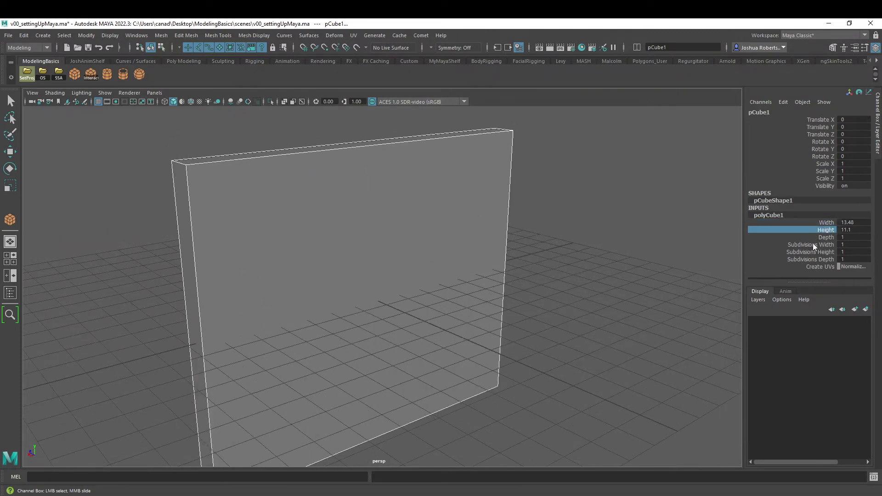
pyautogui.moveTo(822, 237); pyautogui.dragTo(828, 227)
pyautogui.moveTo(603, 243); pyautogui.dragTo(551, 271, button='middle')
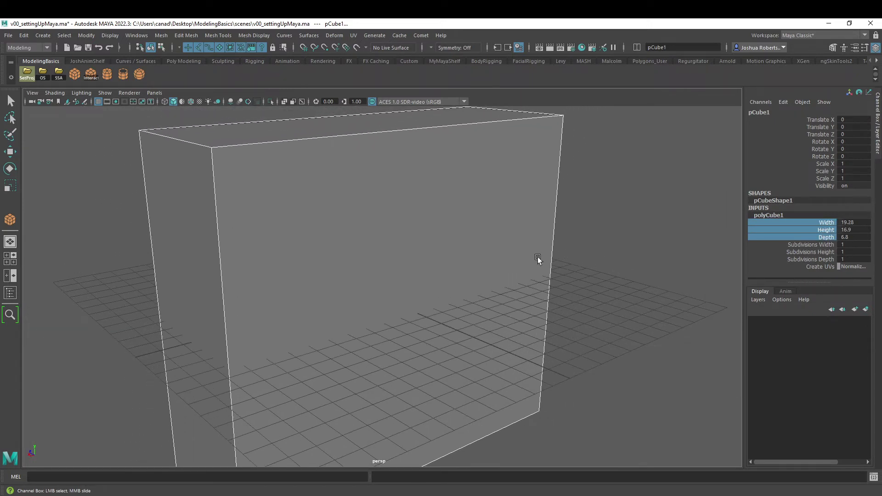
pyautogui.scroll(-10, 537, 256)
pyautogui.moveTo(549, 264); pyautogui.dragTo(580, 281, button='middle')
# Step: Set the cube's Subdivisions Width and Subdivisions Height to 3 each
pyautogui.click(811, 245)
pyautogui.keyDown('alt'); pyautogui.moveTo(650, 263); pyautogui.dragTo(546, 257); pyautogui.keyUp('alt')
pyautogui.moveTo(641, 264); pyautogui.dragTo(636, 259, button='middle')
pyautogui.click(780, 251)
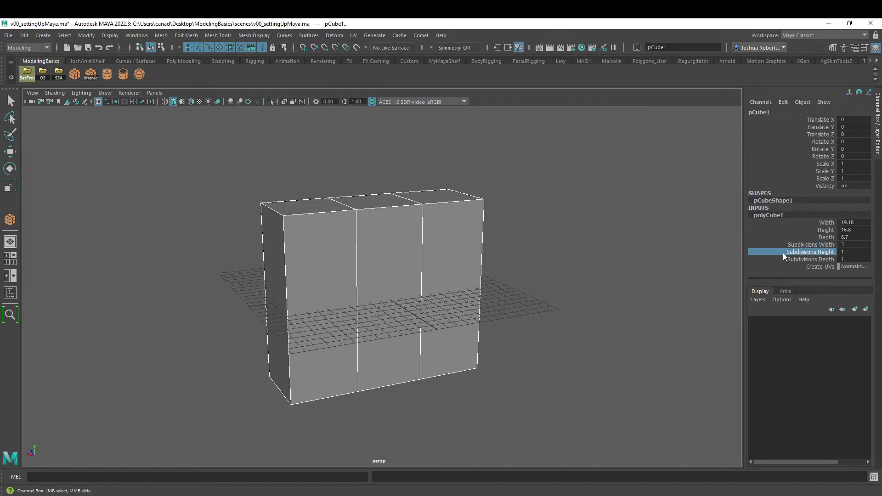
pyautogui.moveTo(702, 252); pyautogui.dragTo(504, 252, button='middle')
pyautogui.keyDown('alt'); pyautogui.moveTo(448, 260); pyautogui.dragTo(466, 277); pyautogui.keyUp('alt')
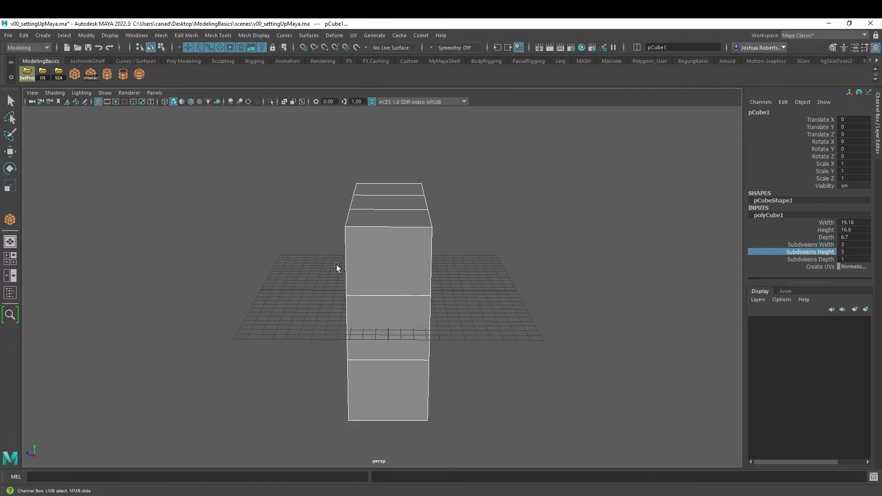
pyautogui.keyDown('alt'); pyautogui.moveTo(335, 263); pyautogui.dragTo(502, 270); pyautogui.keyUp('alt')
# Step: Set the cube's Subdivisions Depth to 2
pyautogui.click(810, 259)
pyautogui.moveTo(519, 255); pyautogui.dragTo(533, 257, button='middle')
pyautogui.keyDown('alt'); pyautogui.moveTo(533, 258); pyautogui.dragTo(538, 266); pyautogui.keyUp('alt')
pyautogui.moveTo(537, 265); pyautogui.dragTo(563, 259, button='middle')
pyautogui.keyDown('alt'); pyautogui.moveTo(563, 260); pyautogui.dragTo(437, 227); pyautogui.keyUp('alt')
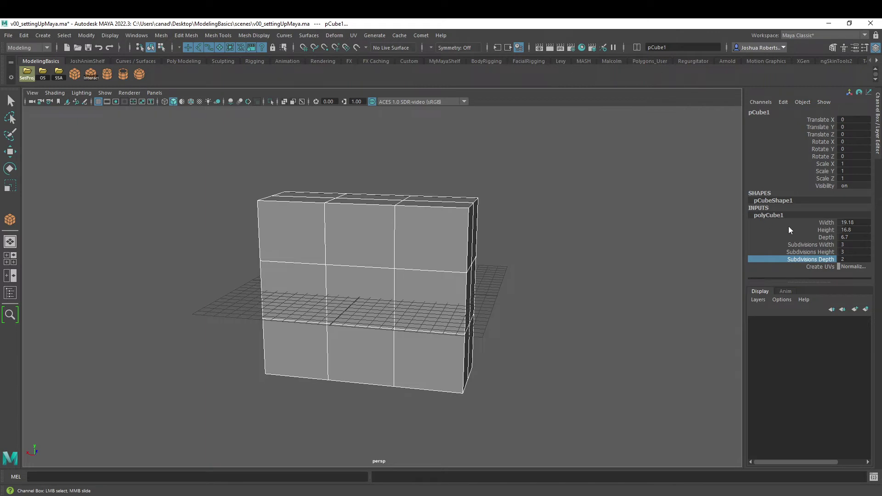
# Step: Duplicate the cube and move the copy along the Z axis to about 22.185
pyautogui.hotkey('ctrl', 'd')
pyautogui.press('w')
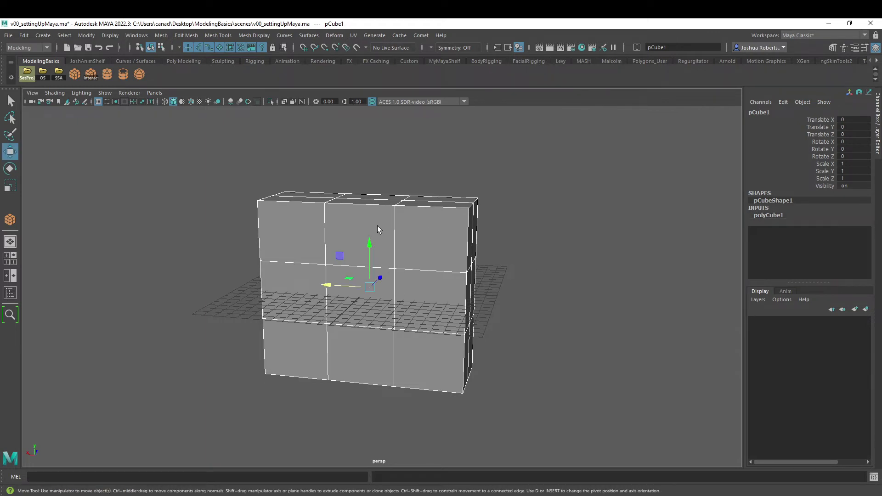
pyautogui.keyDown('alt'); pyautogui.moveTo(397, 234); pyautogui.dragTo(573, 236); pyautogui.keyUp('alt')
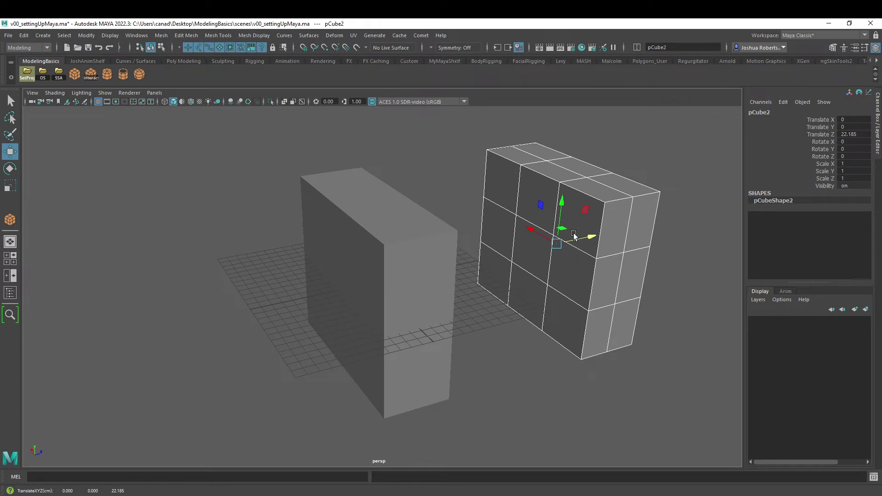
# Step: Compare the creation inputs of the original cube and its copy, and delete the copy
pyautogui.click(351, 222)
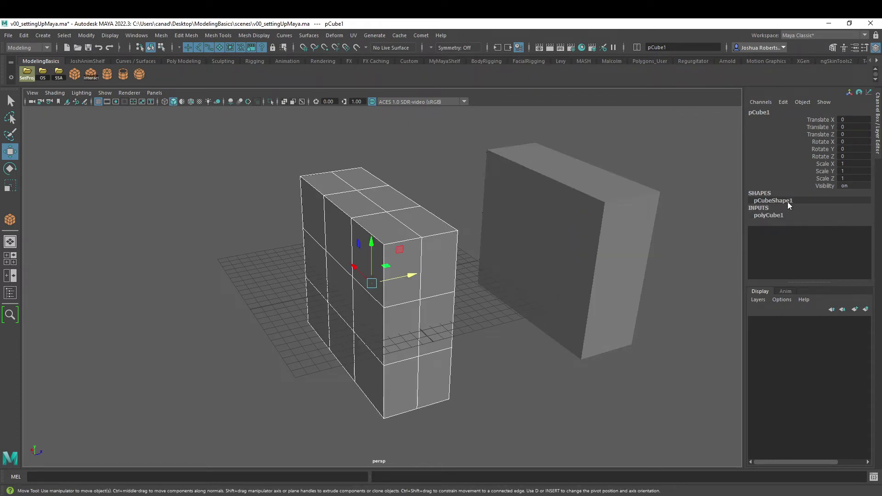
pyautogui.click(608, 201)
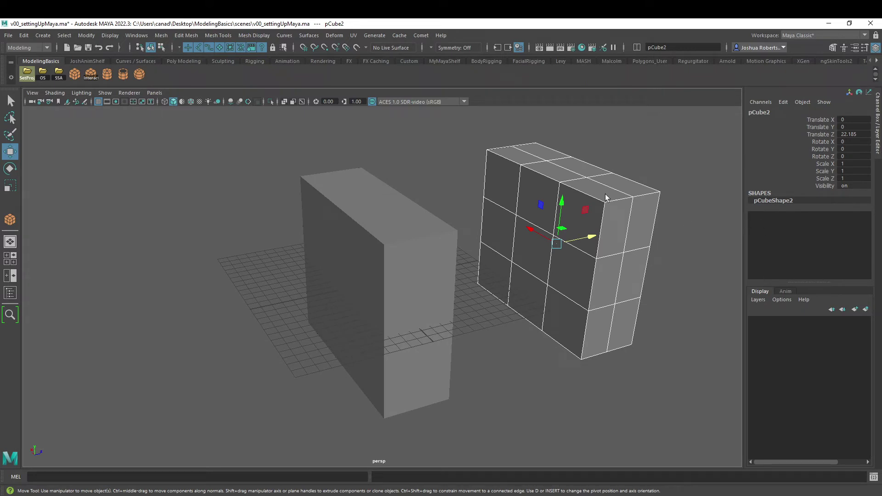
pyautogui.press('Delete')
# Step: Scale the original cube uniformly to about 0.718 and raise it to about 5.636 on the Y axis
pyautogui.click(436, 257)
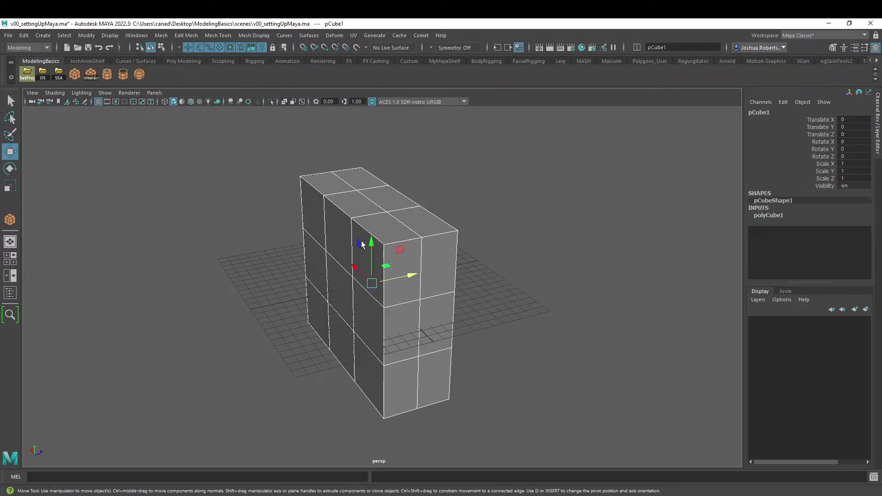
pyautogui.press('f')
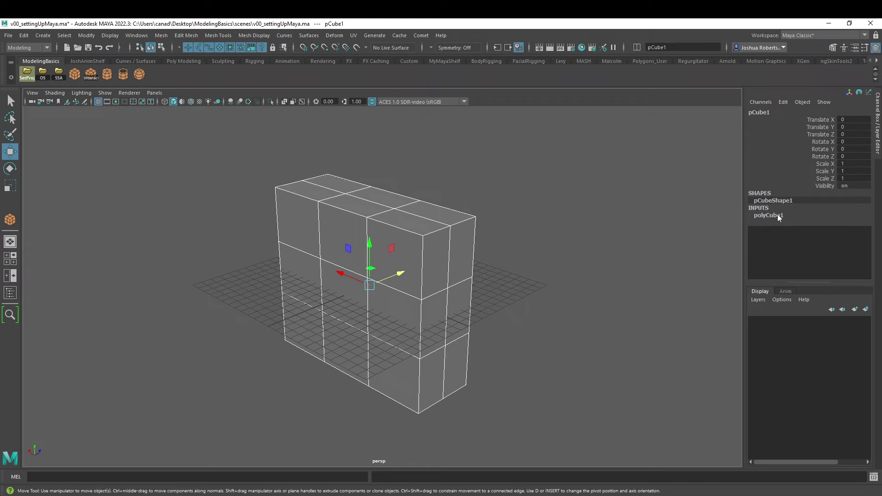
pyautogui.keyDown('alt'); pyautogui.moveTo(367, 248); pyautogui.dragTo(418, 206); pyautogui.keyUp('alt')
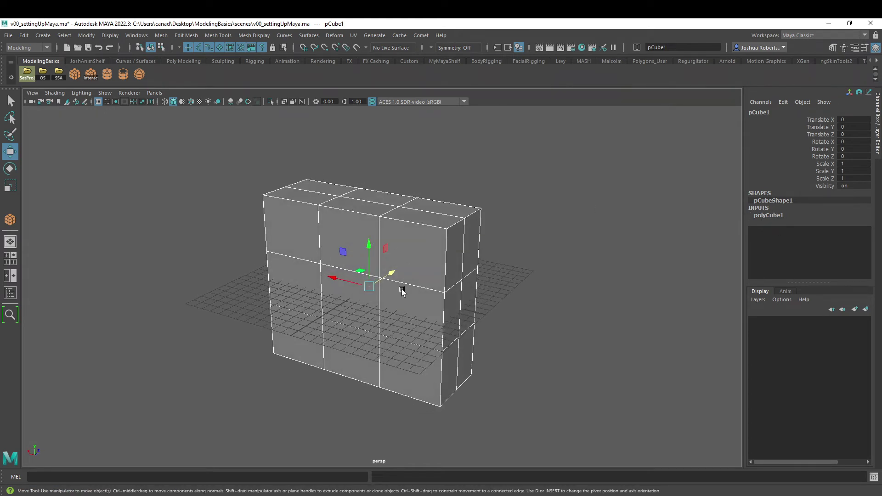
pyautogui.keyDown('alt'); pyautogui.moveTo(390, 262); pyautogui.dragTo(379, 170); pyautogui.keyUp('alt')
pyautogui.press('f')
pyautogui.press('r')
pyautogui.moveTo(362, 307); pyautogui.dragTo(332, 301)
pyautogui.press('w')
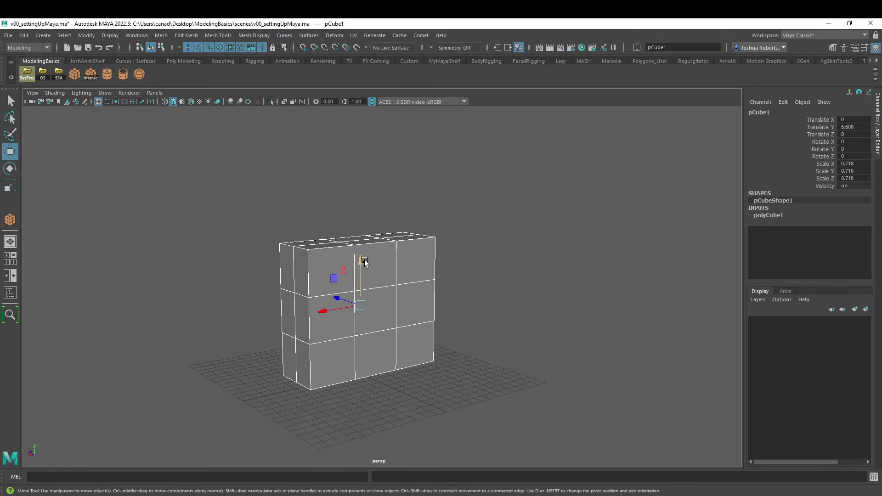
pyautogui.moveTo(365, 261); pyautogui.dragTo(396, 264)
# Step: Review the cube's component selection modes, switch to edge selection and select single edges on its top
pyautogui.rightClick(387, 262)
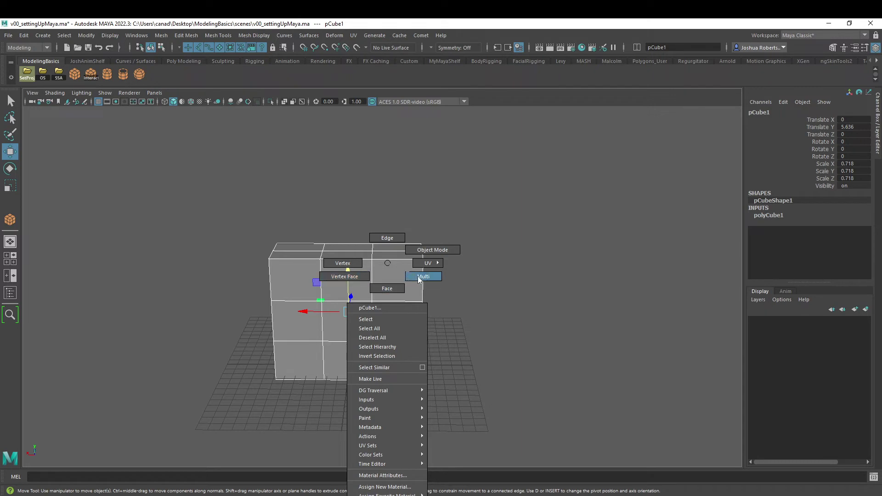
pyautogui.moveTo(423, 266)
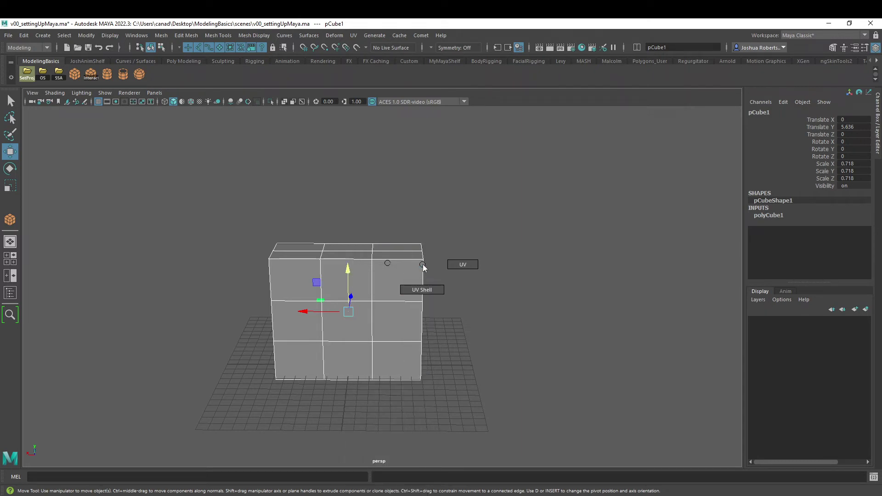
pyautogui.rightClick(387, 265)
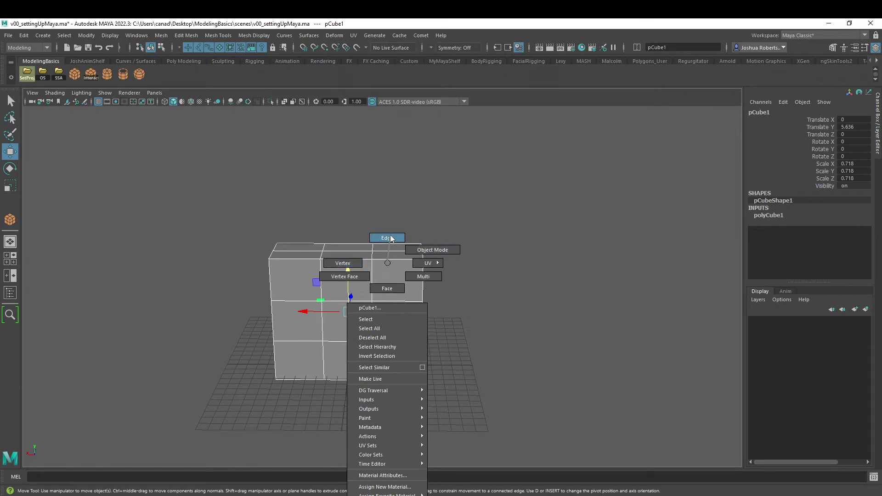
pyautogui.click(414, 248)
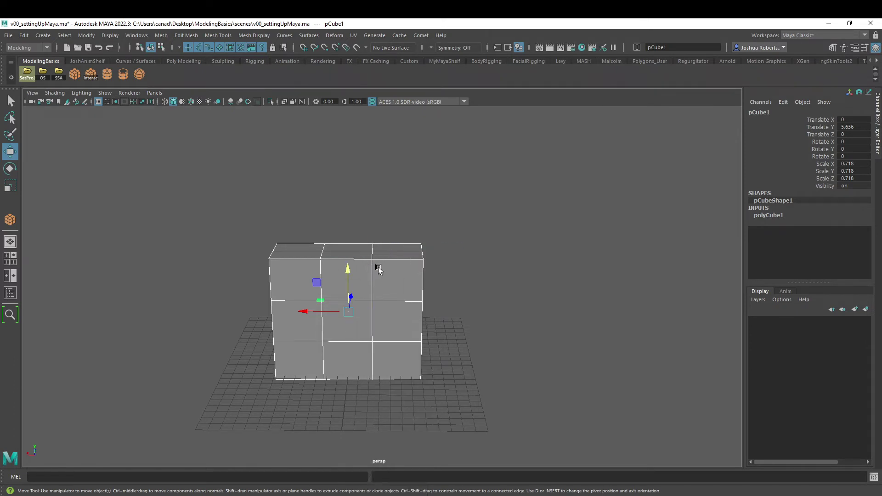
pyautogui.rightClick(380, 263)
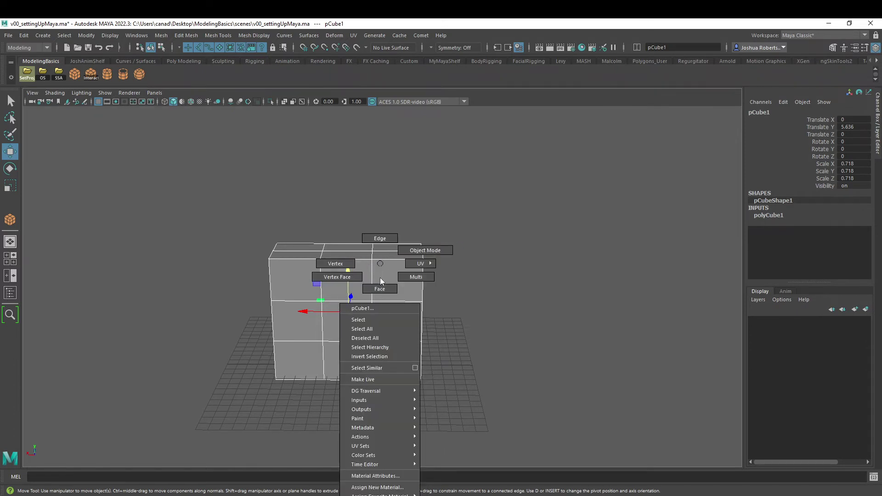
pyautogui.click(378, 237)
pyautogui.click(397, 251)
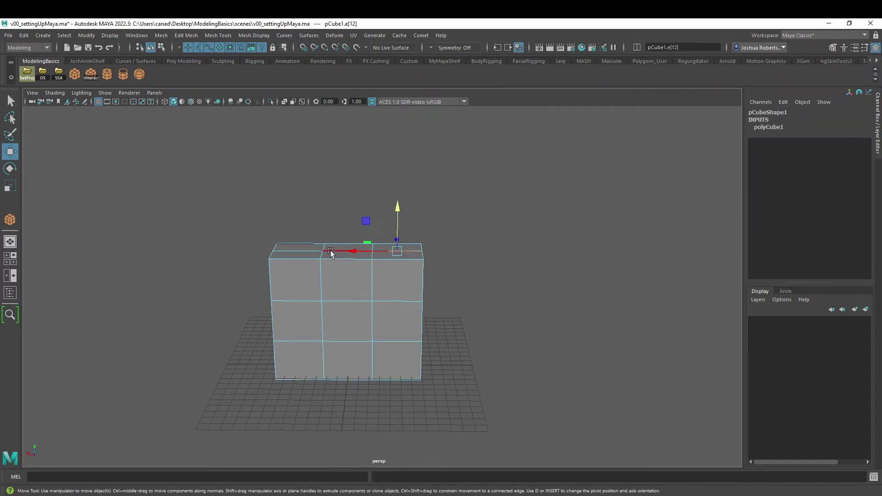
pyautogui.click(325, 258)
# Step: Switch the cube to vertex selection and select several vertices on its front side one after another
pyautogui.moveTo(344, 259); pyautogui.dragTo(306, 260, button='right')
pyautogui.click(372, 260)
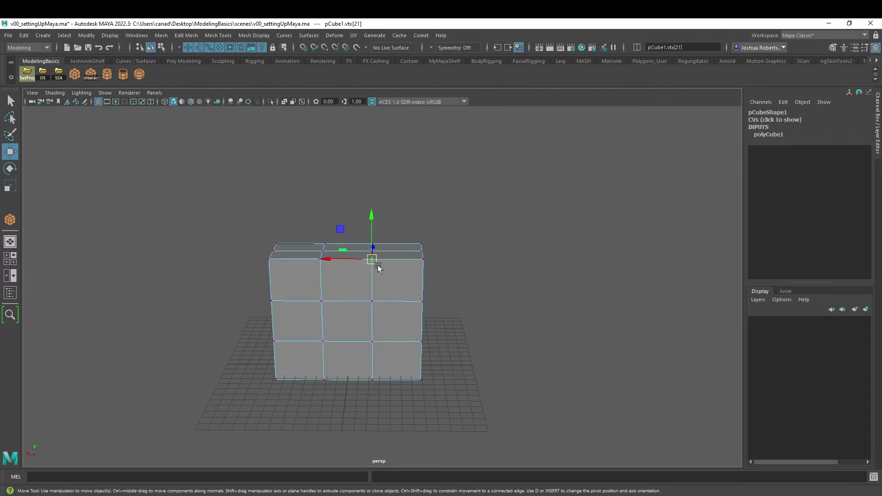
pyautogui.click(421, 259)
pyautogui.click(422, 301)
pyautogui.click(369, 302)
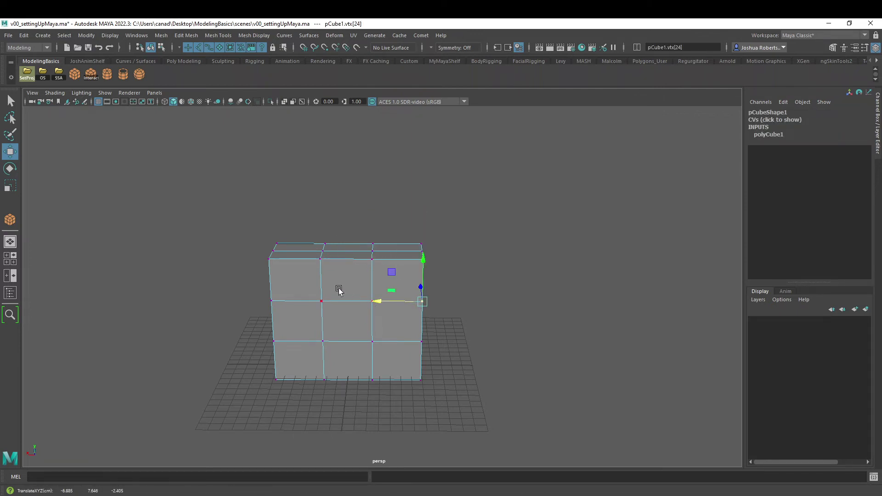
# Step: Switch to face selection, select several front faces one after another, and return the cube to object mode
pyautogui.moveTo(340, 278); pyautogui.dragTo(340, 289, button='right')
pyautogui.click(355, 278)
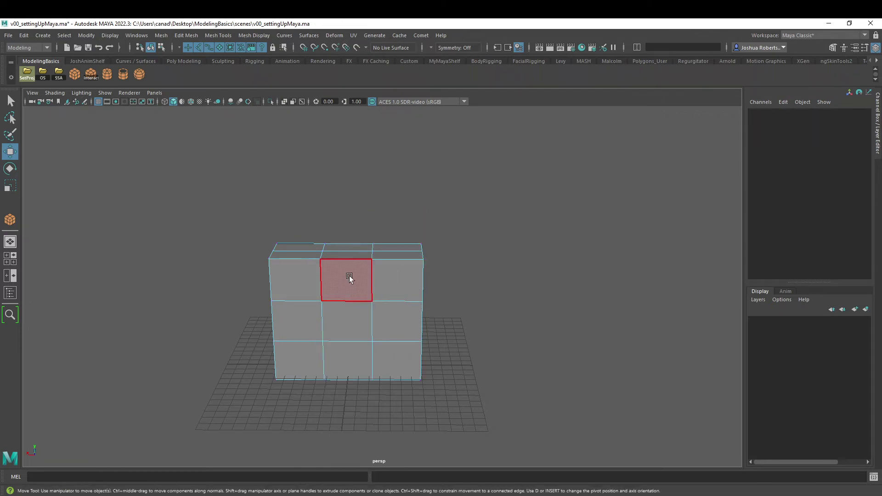
pyautogui.click(396, 279)
pyautogui.click(396, 321)
pyautogui.click(349, 323)
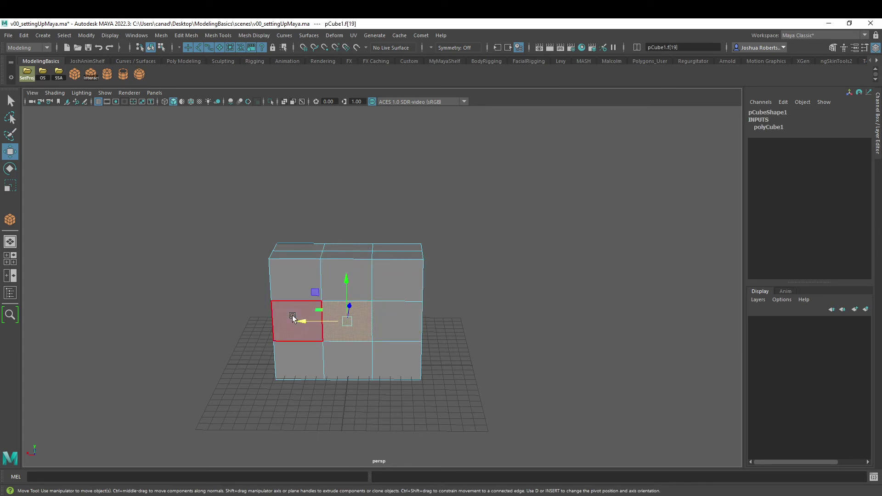
pyautogui.moveTo(353, 276); pyautogui.dragTo(388, 250, button='right')
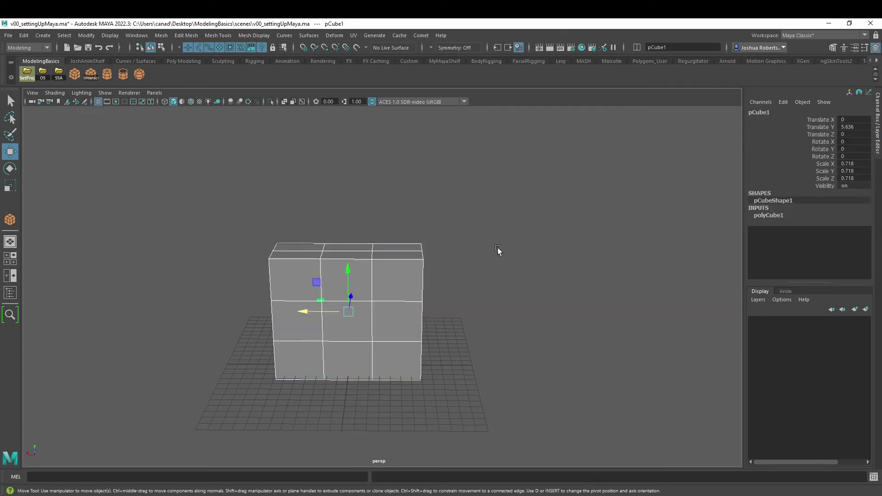
# Step: Delete the subdivided cube and create a new default polygon cube in its place
pyautogui.keyDown('alt'); pyautogui.moveTo(346, 311); pyautogui.dragTo(467, 258); pyautogui.keyUp('alt')
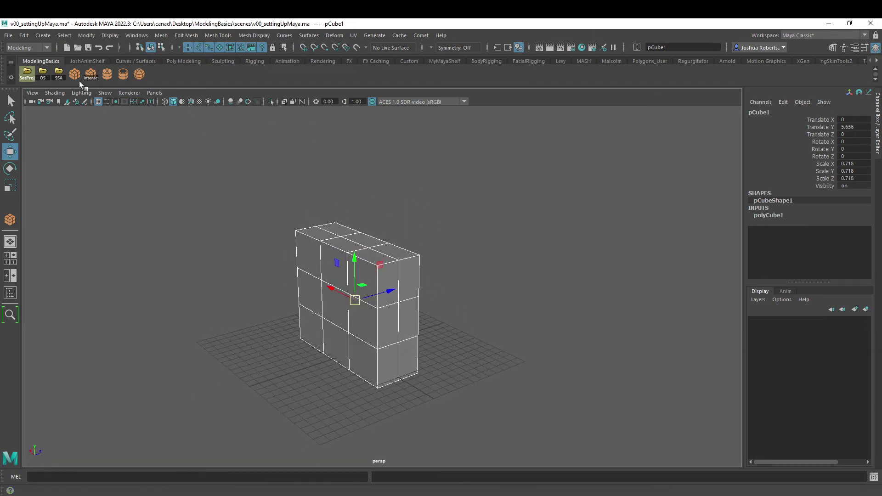
pyautogui.press('Delete')
pyautogui.hotkey('ctrl', 'z')
pyautogui.keyDown('alt'); pyautogui.moveTo(351, 356); pyautogui.dragTo(413, 284); pyautogui.keyUp('alt')
# Step: Distort the new cube by moving its components, pulling a corner vertex outward
pyautogui.moveTo(345, 244); pyautogui.dragTo(343, 219, button='right')
pyautogui.moveTo(332, 272); pyautogui.dragTo(334, 272)
pyautogui.keyDown('alt'); pyautogui.moveTo(334, 272); pyautogui.dragTo(371, 276); pyautogui.keyUp('alt')
pyautogui.moveTo(299, 325); pyautogui.dragTo(307, 344)
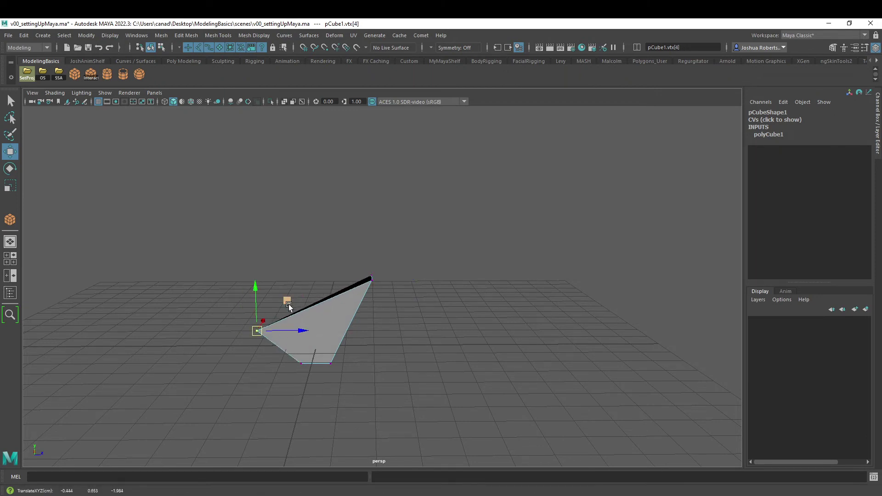
pyautogui.keyDown('alt'); pyautogui.moveTo(285, 301); pyautogui.dragTo(336, 282); pyautogui.keyUp('alt')
# Step: Select two neighbouring upper vertices of the distorted cube, then scale and rotate them
pyautogui.click(305, 327)
pyautogui.press('r')
pyautogui.moveTo(316, 195); pyautogui.dragTo(292, 271)
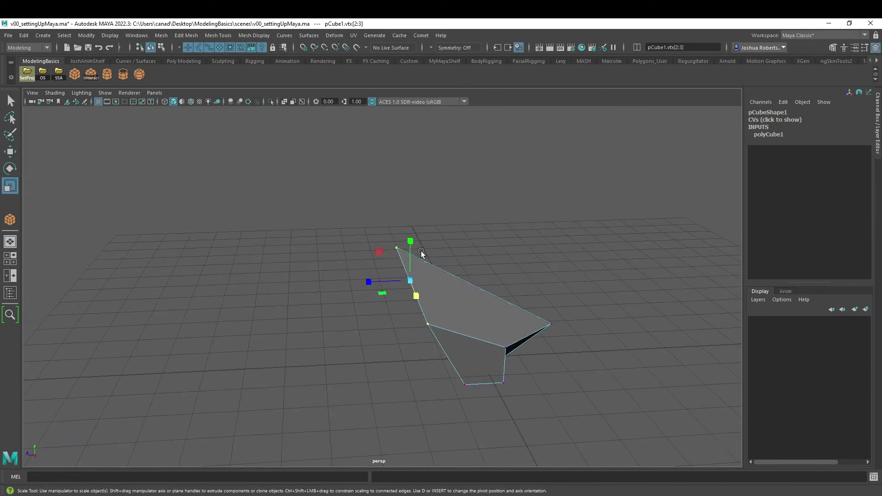
pyautogui.keyDown('alt'); pyautogui.moveTo(416, 209); pyautogui.dragTo(346, 156, button='middle'); pyautogui.keyUp('alt')
pyautogui.press('e')
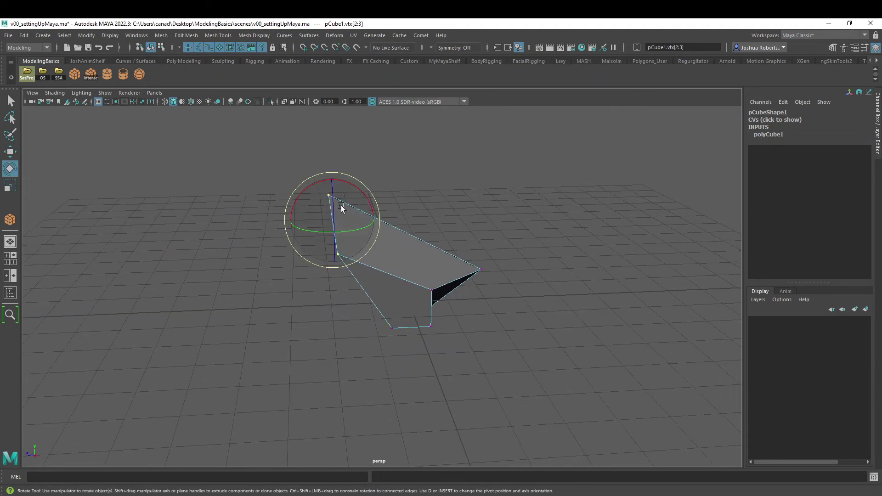
pyautogui.moveTo(331, 204); pyautogui.dragTo(329, 227)
# Step: Switch to face selection, select a face seen from below the shape, and scale it
pyautogui.keyDown('alt'); pyautogui.moveTo(468, 244); pyautogui.dragTo(500, 294); pyautogui.keyUp('alt')
pyautogui.rightClick(345, 263)
pyautogui.click(344, 288)
pyautogui.click(351, 285)
pyautogui.press('w')
pyautogui.press('e')
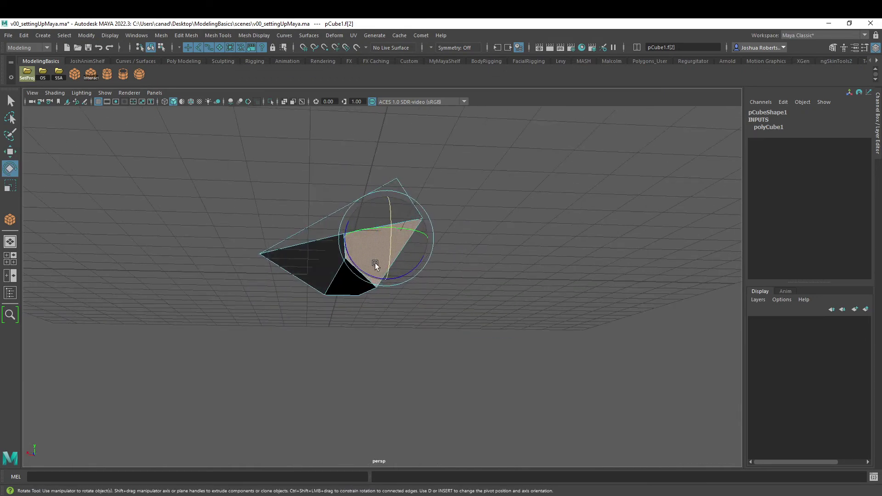
pyautogui.keyDown('alt'); pyautogui.moveTo(373, 262); pyautogui.dragTo(397, 293); pyautogui.keyUp('alt')
pyautogui.press('r')
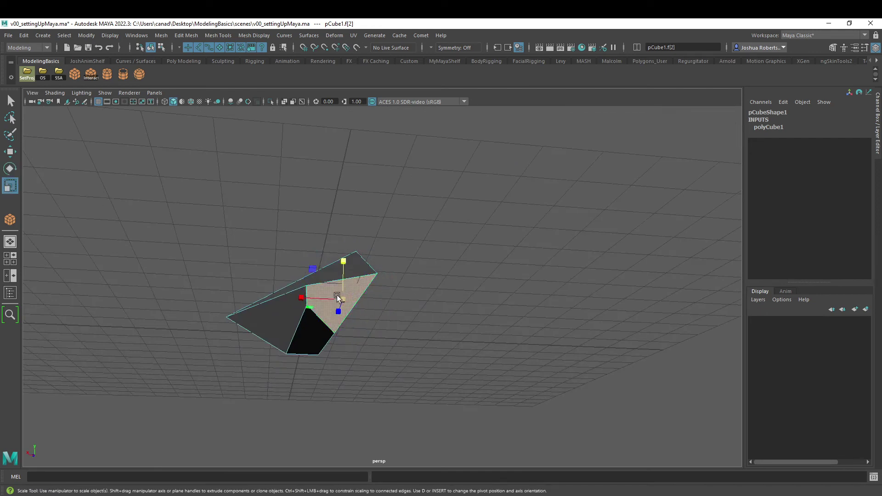
pyautogui.moveTo(339, 298)
pyautogui.mouseDown()
pyautogui.moveTo(321, 295)
pyautogui.moveTo(367, 277)
pyautogui.moveTo(344, 284)
pyautogui.mouseUp()
# Step: Switch to edge selection and use the Move tool to reshape the distorted cube at two different edges in turn
pyautogui.moveTo(344, 263); pyautogui.dragTo(349, 228, button='right')
pyautogui.click(360, 261)
pyautogui.keyDown('alt'); pyautogui.moveTo(461, 261); pyautogui.dragTo(417, 254); pyautogui.keyUp('alt')
pyautogui.press('w')
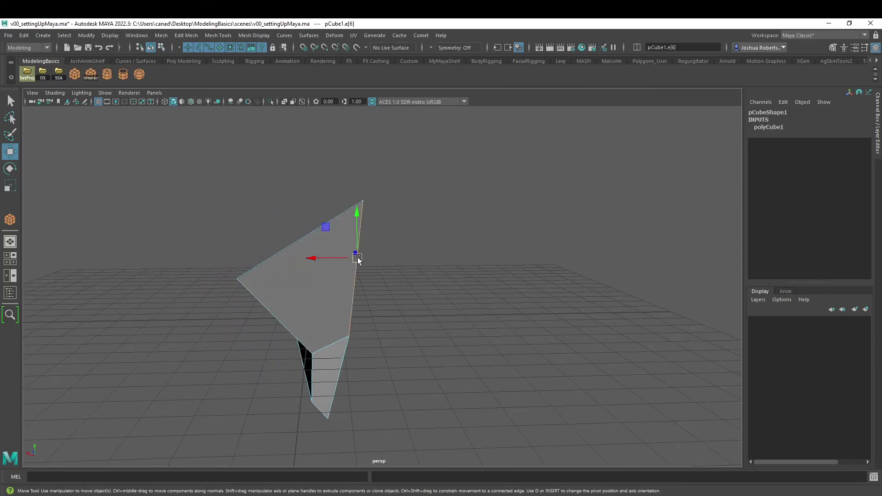
pyautogui.keyDown('alt'); pyautogui.moveTo(357, 260); pyautogui.dragTo(449, 230); pyautogui.keyUp('alt')
pyautogui.click(386, 327)
pyautogui.keyDown('alt'); pyautogui.moveTo(386, 327); pyautogui.dragTo(514, 241); pyautogui.keyUp('alt')
pyautogui.keyDown('alt'); pyautogui.moveTo(374, 181); pyautogui.dragTo(484, 317); pyautogui.keyUp('alt')
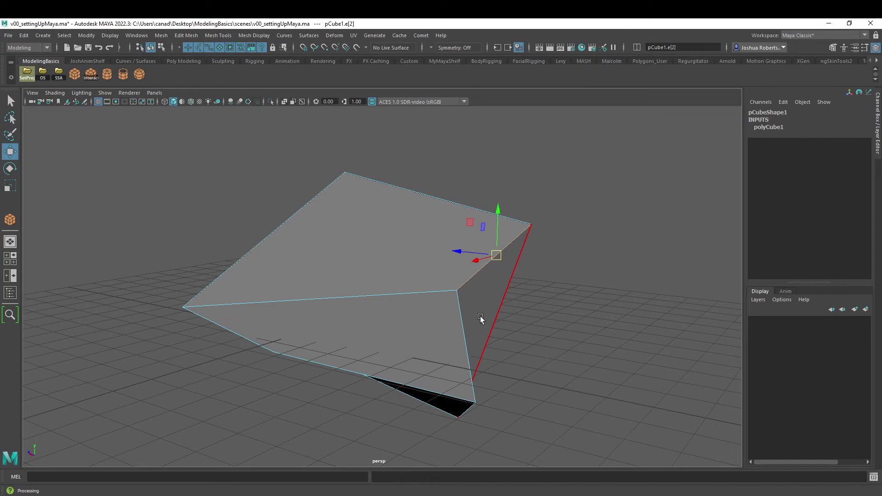
pyautogui.keyDown('alt'); pyautogui.moveTo(480, 316); pyautogui.dragTo(346, 303); pyautogui.keyUp('alt')
pyautogui.keyDown('alt'); pyautogui.moveTo(381, 274); pyautogui.dragTo(317, 272); pyautogui.keyUp('alt')
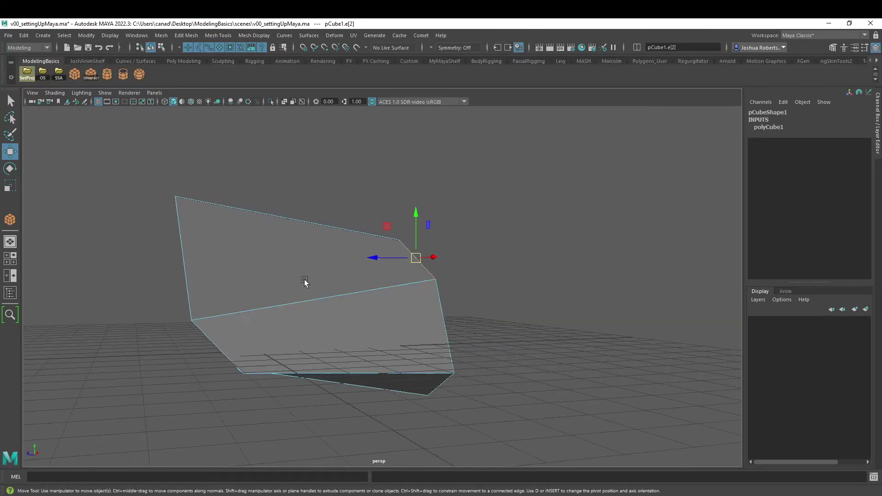
# Step: Return to object selection, delete the distorted cube and create a default polygon pipe in its place
pyautogui.rightClick(331, 261)
pyautogui.click(375, 247)
pyautogui.press('Delete')
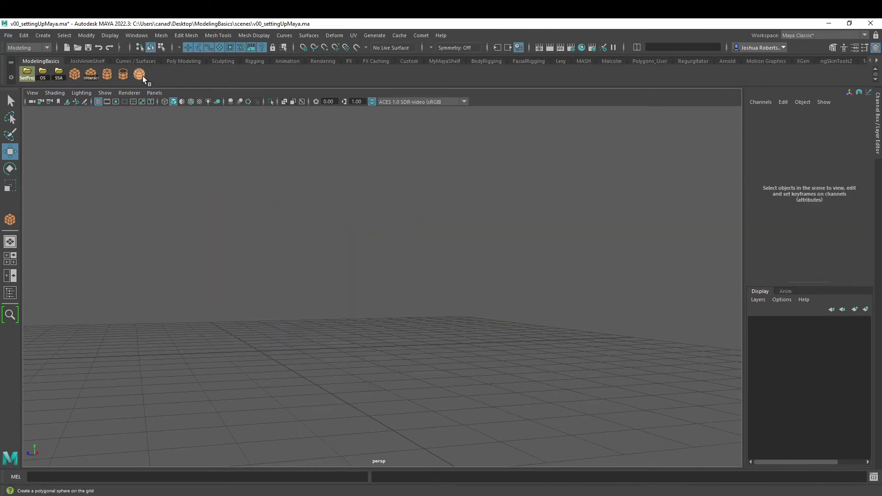
pyautogui.click(117, 82)
pyautogui.keyDown('alt'); pyautogui.moveTo(291, 285); pyautogui.dragTo(348, 327); pyautogui.keyUp('alt')
pyautogui.keyDown('alt'); pyautogui.moveTo(348, 326); pyautogui.dragTo(490, 279, button='middle'); pyautogui.keyUp('alt')
pyautogui.keyDown('alt'); pyautogui.moveTo(489, 280); pyautogui.dragTo(695, 200, button='right'); pyautogui.keyUp('alt')
# Step: Expand the pipe's polyPipe1 creation inputs and increase its radius to 4.6
pyautogui.click(767, 215)
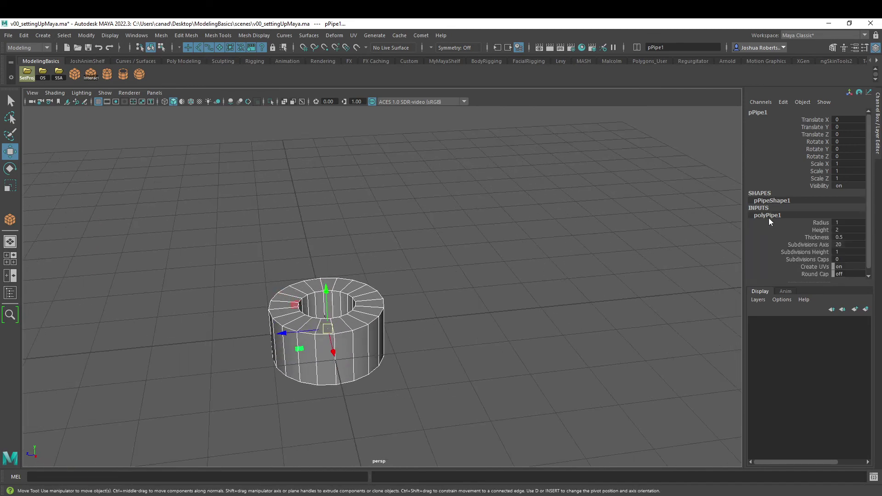
pyautogui.click(822, 222)
pyautogui.moveTo(544, 235); pyautogui.dragTo(521, 230, button='middle')
pyautogui.keyDown('alt'); pyautogui.moveTo(521, 230); pyautogui.dragTo(464, 240); pyautogui.keyUp('alt')
pyautogui.scroll(-5, 499, 222)
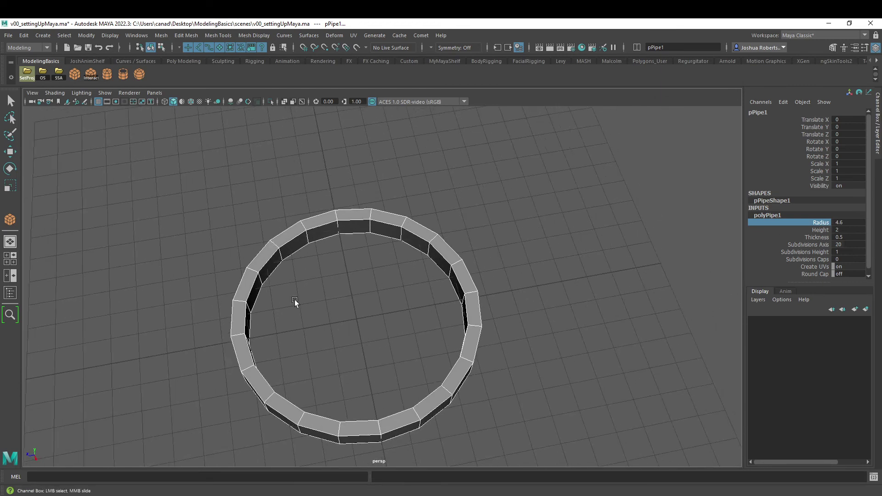
# Step: Set the pipe's radius to exactly 2
pyautogui.click(847, 222)
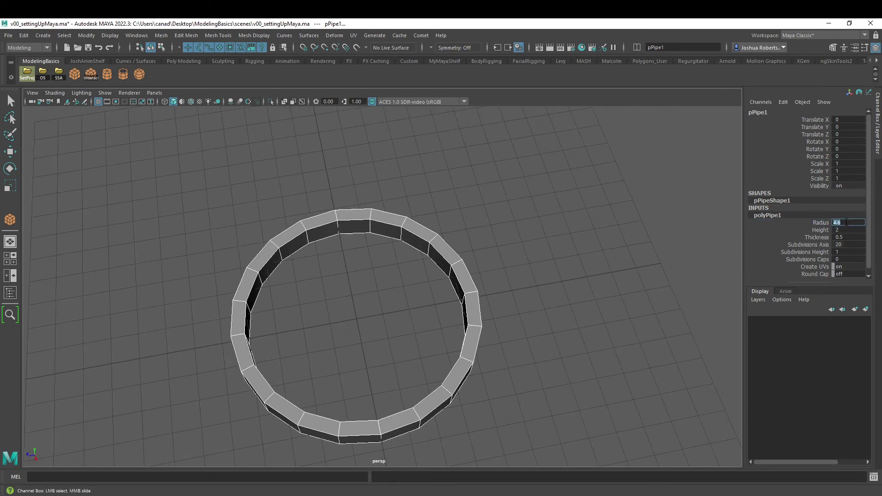
pyautogui.write('2')
pyautogui.press('Return')
pyautogui.keyDown('alt'); pyautogui.moveTo(409, 322); pyautogui.dragTo(456, 342); pyautogui.keyUp('alt')
pyautogui.scroll(5, 442, 368)
pyautogui.keyDown('alt'); pyautogui.moveTo(529, 264); pyautogui.dragTo(546, 304); pyautogui.keyUp('alt')
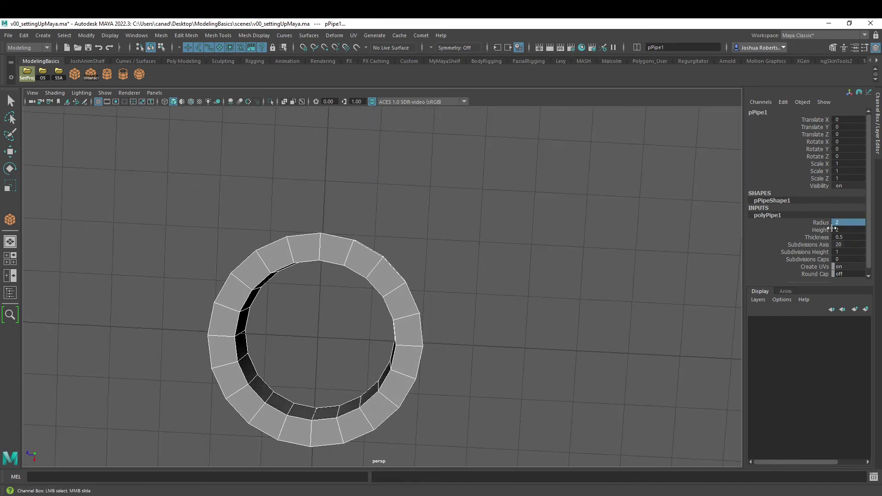
pyautogui.keyDown('alt'); pyautogui.moveTo(441, 349); pyautogui.dragTo(309, 317); pyautogui.keyUp('alt')
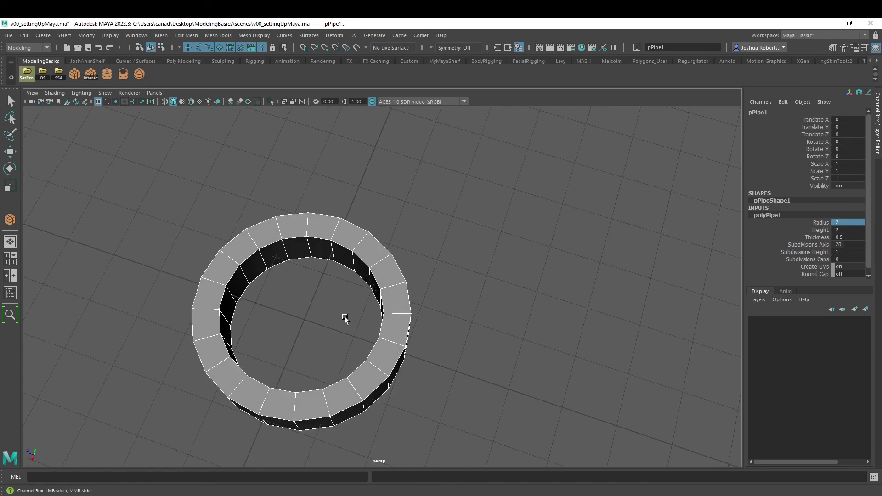
# Step: Increase the pipe's height to 4.7 and reduce its wall thickness to 0.31
pyautogui.keyDown('alt'); pyautogui.moveTo(404, 350); pyautogui.dragTo(437, 308); pyautogui.keyUp('alt')
pyautogui.click(818, 230)
pyautogui.moveTo(500, 295); pyautogui.dragTo(473, 286, button='middle')
pyautogui.click(817, 237)
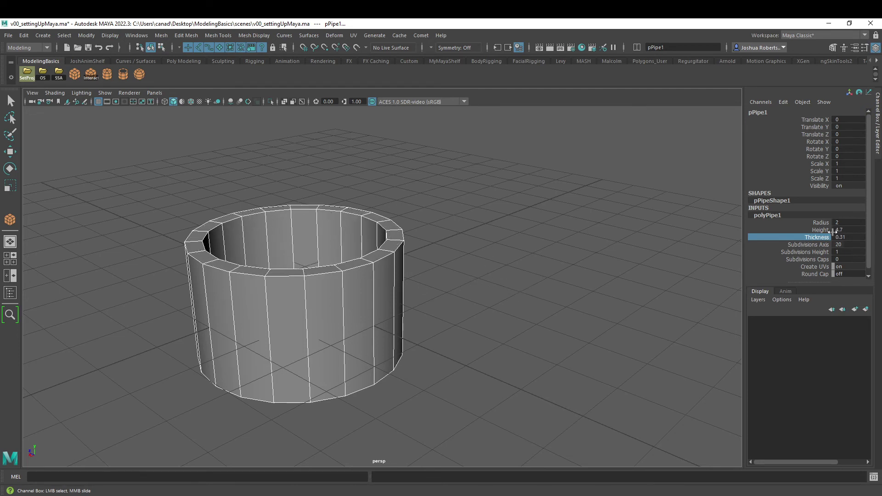
# Step: Vary the pipe's Subdivisions Axis value up and down, finishing at 50
pyautogui.click(803, 244)
pyautogui.moveTo(444, 292); pyautogui.dragTo(504, 285, button='middle')
pyautogui.keyDown('alt'); pyautogui.moveTo(417, 160); pyautogui.dragTo(316, 150); pyautogui.keyUp('alt')
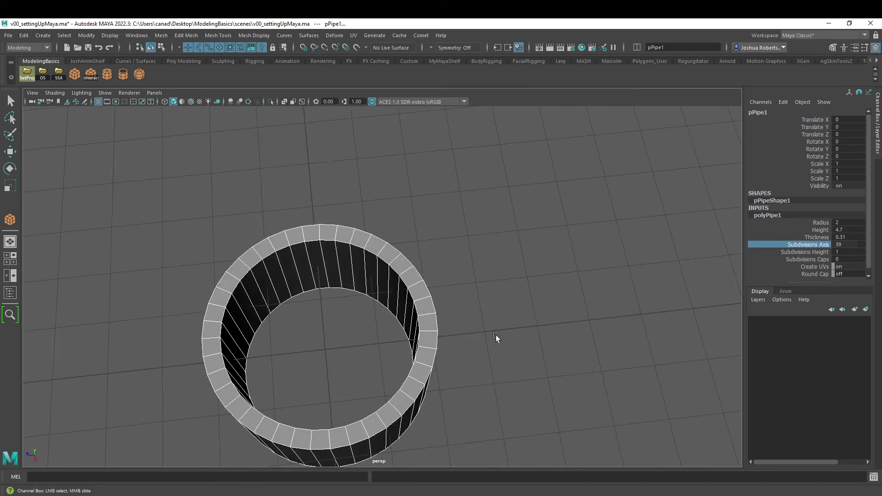
pyautogui.moveTo(558, 244); pyautogui.dragTo(495, 234, button='middle')
pyautogui.keyDown('alt'); pyautogui.moveTo(620, 324); pyautogui.dragTo(730, 275); pyautogui.keyUp('alt')
pyautogui.moveTo(499, 249); pyautogui.dragTo(519, 242, button='middle')
pyautogui.keyDown('alt'); pyautogui.moveTo(562, 249); pyautogui.dragTo(432, 240); pyautogui.keyUp('alt')
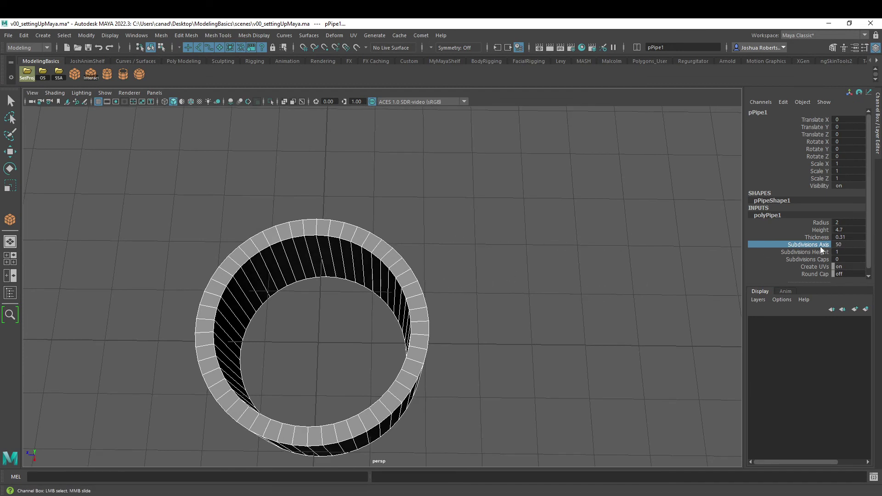
# Step: Try Subdivisions Axis values of 100 and 75 on the pipe, and bring the value back to 50
pyautogui.doubleClick(841, 244)
pyautogui.write('100')
pyautogui.press('Return')
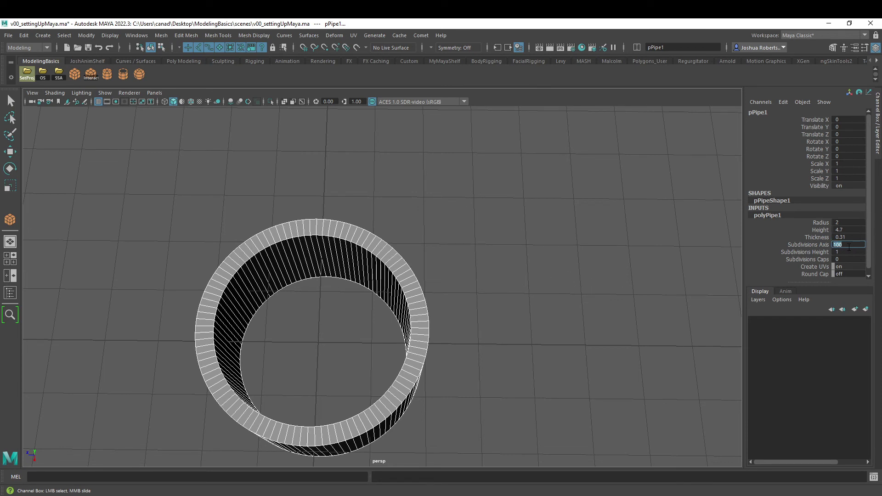
pyautogui.write('75')
pyautogui.press('Return')
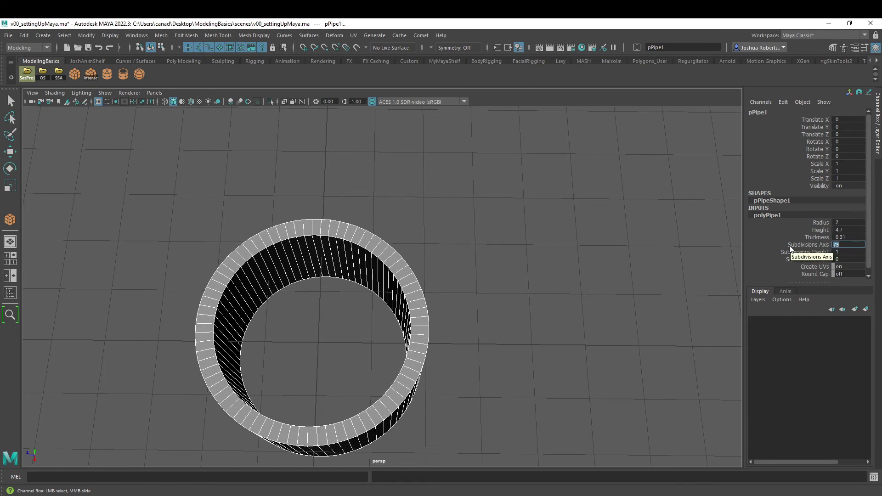
pyautogui.moveTo(538, 290); pyautogui.dragTo(493, 274, button='middle')
pyautogui.moveTo(608, 274)
pyautogui.mouseDown(button='middle')
pyautogui.moveTo(527, 276)
pyautogui.moveTo(723, 275)
pyautogui.mouseUp(button='middle')
# Step: Set the pipe's Subdivisions Height to 5 and its Subdivisions Caps to 4
pyautogui.click(809, 253)
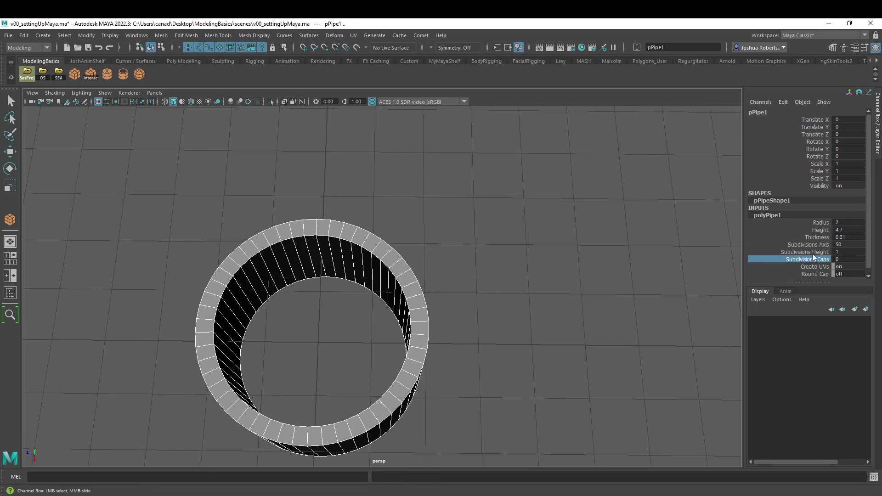
pyautogui.keyDown('alt'); pyautogui.moveTo(542, 363); pyautogui.dragTo(517, 277); pyautogui.keyUp('alt')
pyautogui.moveTo(517, 277)
pyautogui.mouseDown(button='middle')
pyautogui.moveTo(541, 279)
pyautogui.moveTo(508, 277)
pyautogui.moveTo(533, 277)
pyautogui.mouseUp(button='middle')
pyautogui.keyDown('alt'); pyautogui.moveTo(533, 278); pyautogui.dragTo(553, 278); pyautogui.keyUp('alt')
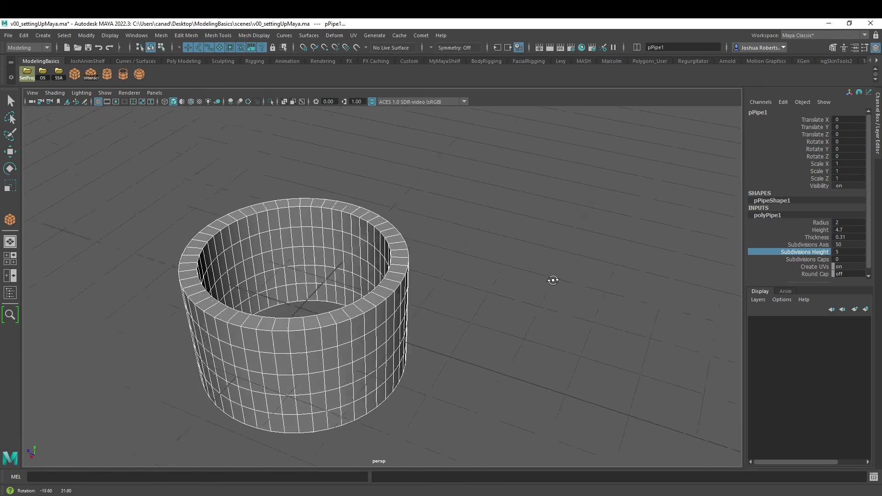
pyautogui.click(797, 259)
pyautogui.moveTo(527, 278); pyautogui.dragTo(542, 280, button='middle')
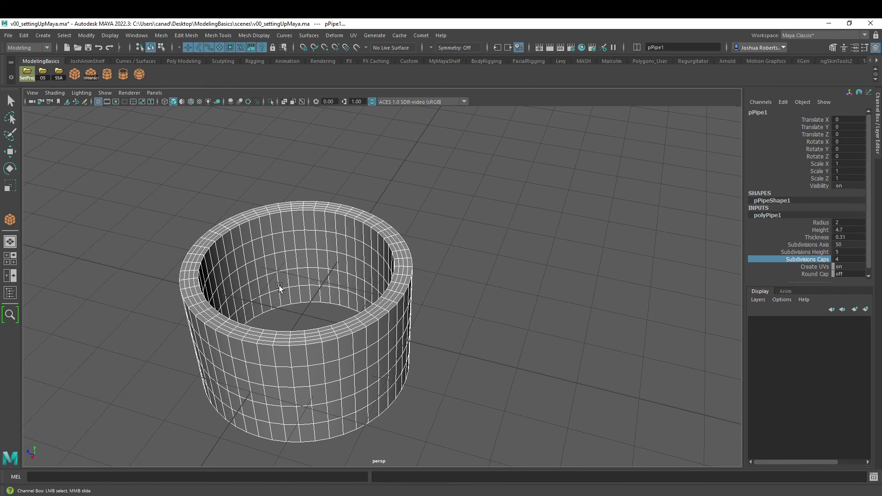
pyautogui.keyDown('alt'); pyautogui.moveTo(470, 303); pyautogui.dragTo(489, 283); pyautogui.keyUp('alt')
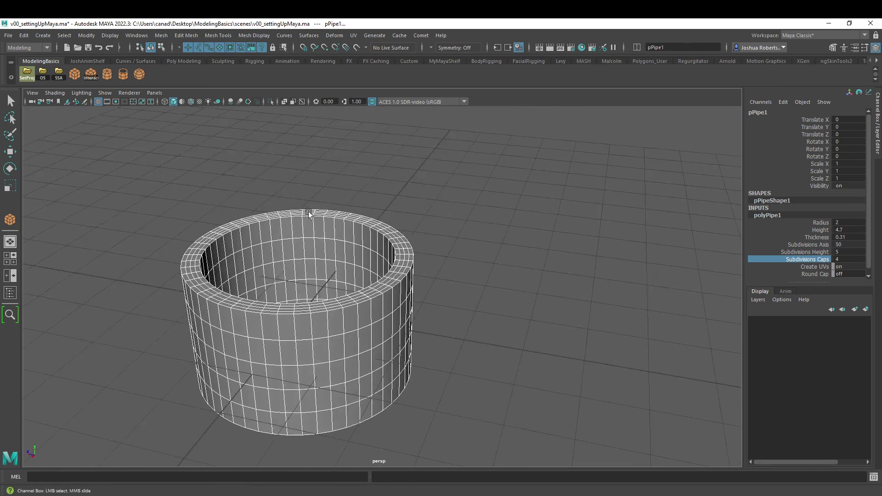
# Step: Replace the pipe with a new polygon sphere and set the sphere's radius to 1.39 in its creation inputs
pyautogui.press('Delete')
pyautogui.click(139, 74)
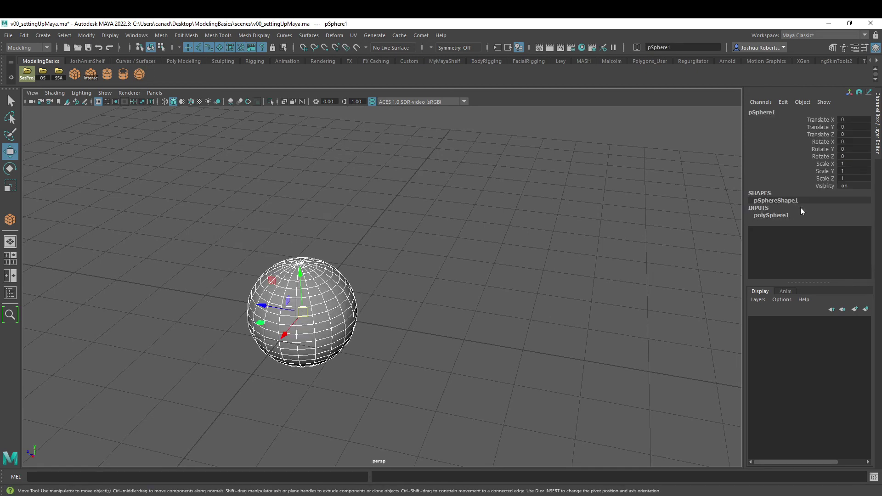
pyautogui.click(780, 216)
pyautogui.click(822, 224)
pyautogui.moveTo(450, 265); pyautogui.dragTo(417, 250, button='middle')
# Step: Reduce the sphere's Subdivisions Axis to 12 and its Subdivisions Height to 7
pyautogui.click(810, 229)
pyautogui.click(809, 239)
pyautogui.moveTo(509, 271); pyautogui.dragTo(432, 270, button='middle')
pyautogui.keyDown('alt'); pyautogui.moveTo(495, 279); pyautogui.dragTo(506, 261); pyautogui.keyUp('alt')
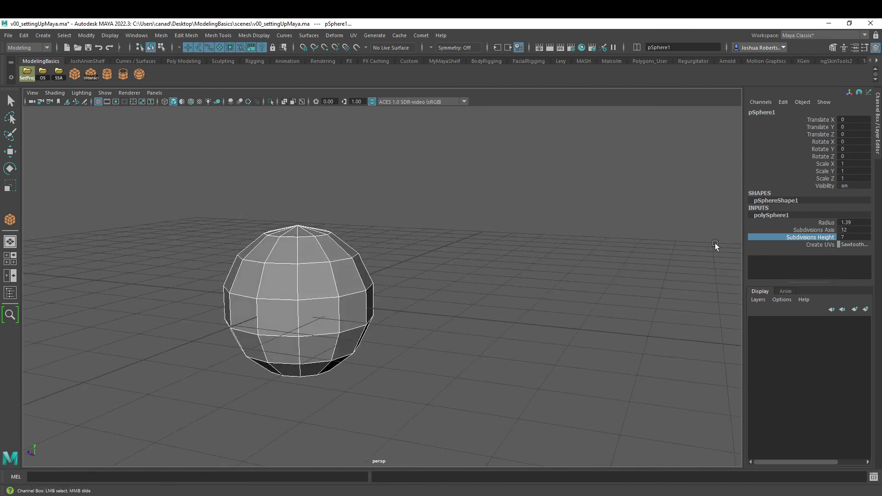
# Step: Switch to vertex selection and distort the sphere by pulling vertices on its side outward and raising those at its top
pyautogui.keyDown('alt'); pyautogui.moveTo(338, 210); pyautogui.dragTo(415, 275); pyautogui.keyUp('alt')
pyautogui.rightClick(399, 263)
pyautogui.click(366, 263)
pyautogui.click(449, 317)
pyautogui.press('w')
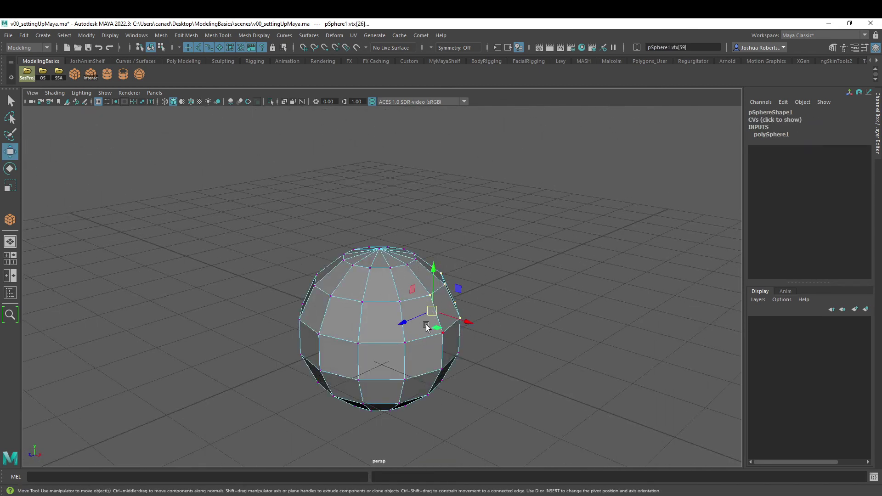
pyautogui.moveTo(449, 316); pyautogui.dragTo(491, 276)
pyautogui.moveTo(356, 205); pyautogui.dragTo(462, 290)
pyautogui.moveTo(395, 252); pyautogui.dragTo(419, 192)
# Step: Return to object selection, delete the distorted sphere and create a new default polygon cube
pyautogui.rightClick(413, 211)
pyautogui.click(455, 201)
pyautogui.press('Delete')
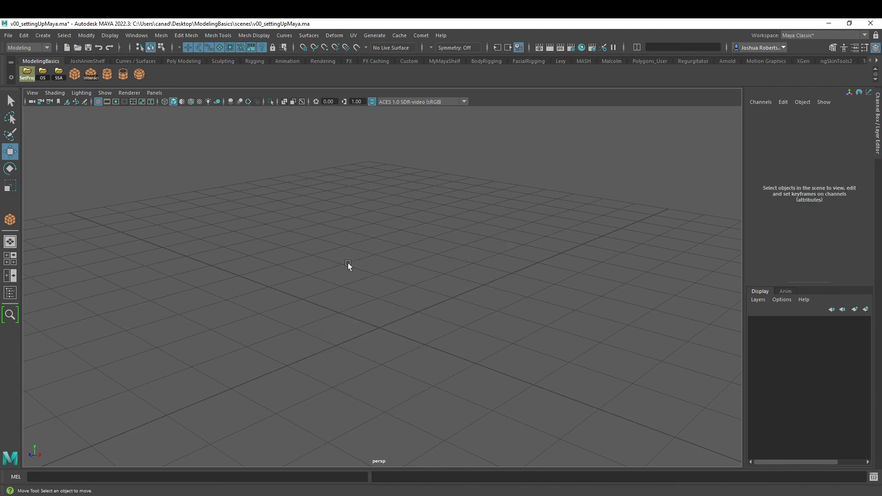
pyautogui.click(74, 75)
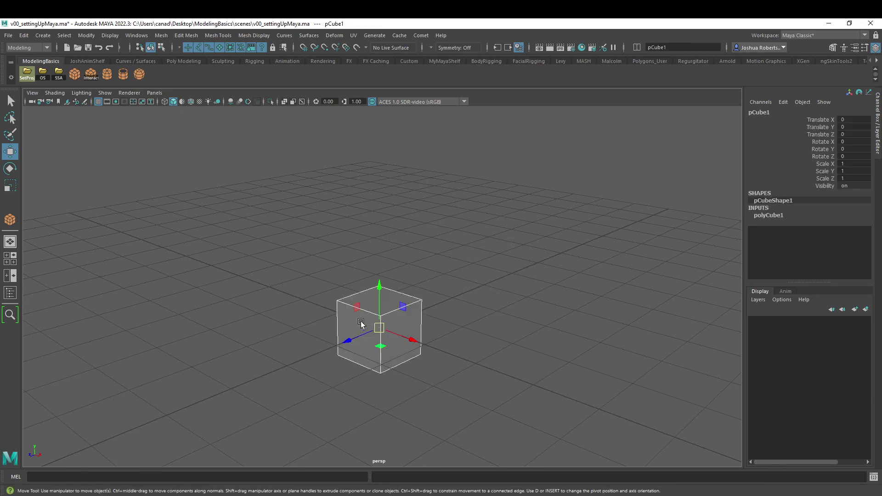
pyautogui.moveTo(372, 263)
pyautogui.mouseDown(button='right')
pyautogui.moveTo(373, 282)
pyautogui.moveTo(341, 266)
pyautogui.moveTo(371, 264)
pyautogui.mouseUp(button='right')
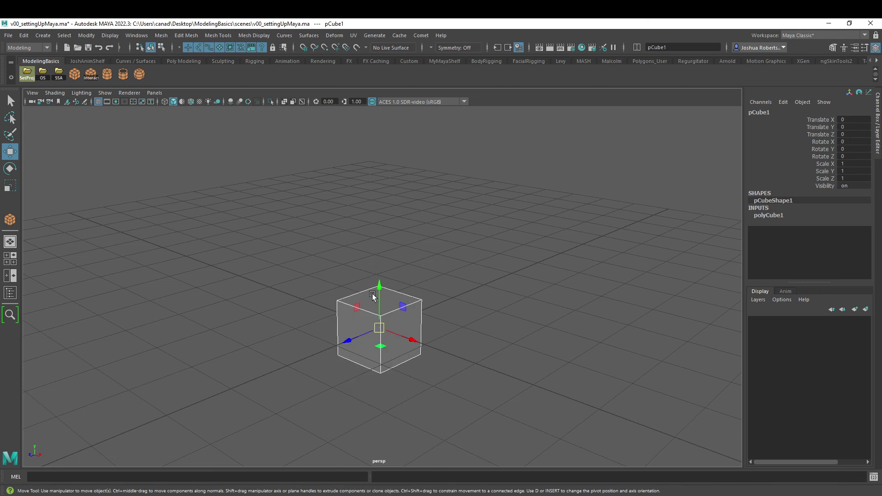